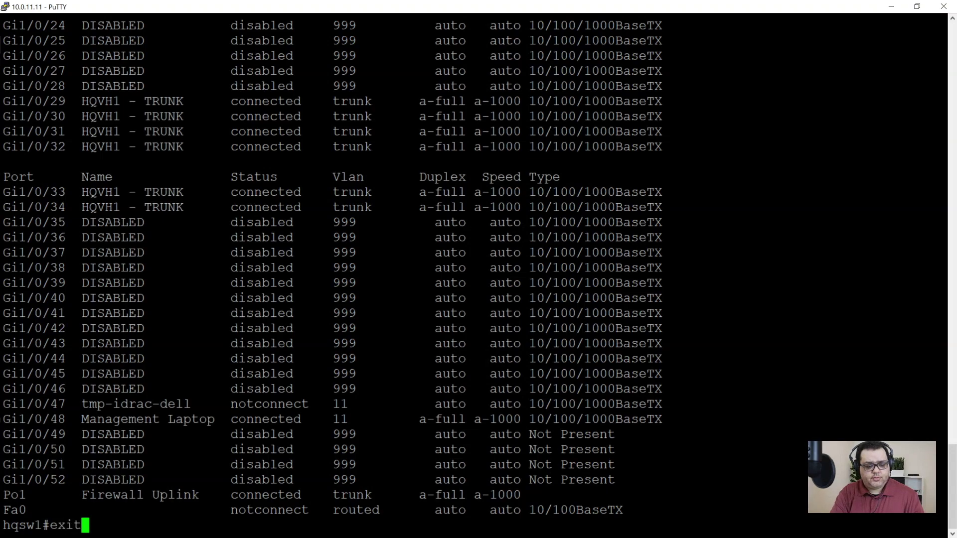
# Save the switch configuration with 'write', then 'exit' to end the PuTTY session.
pyautogui.press('BackSpace')
pyautogui.press('BackSpace')
pyautogui.press('BackSpace')
pyautogui.press('BackSpace')
pyautogui.write('write')
pyautogui.press('Return')
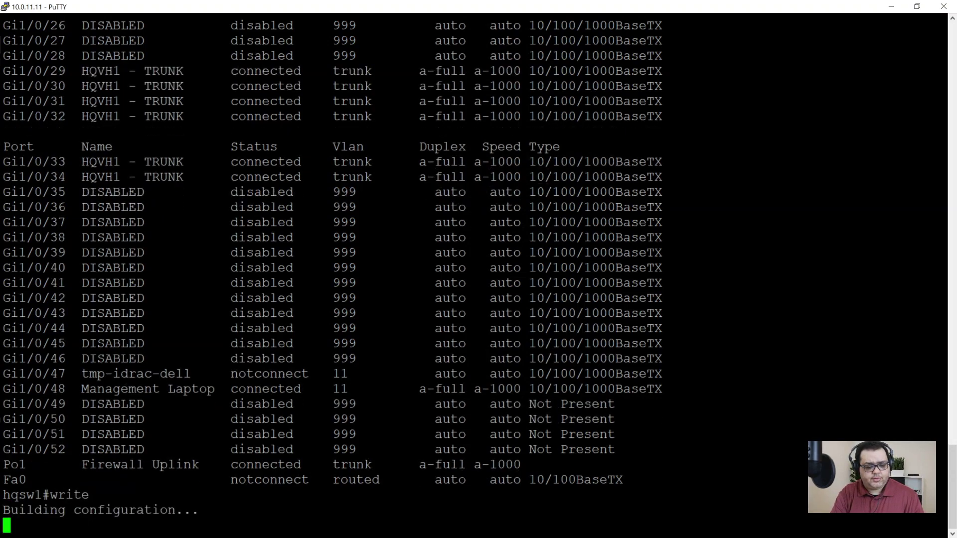
pyautogui.write('exit')
pyautogui.press('Return')
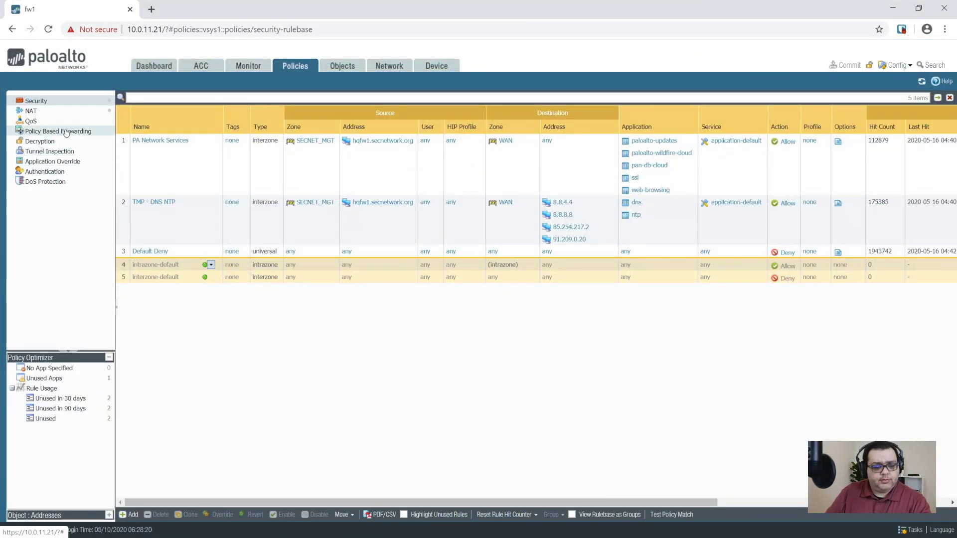
# Look over the NAT and Security rulebases and select the TMP - DNS NTP rule.
pyautogui.click(82, 112)
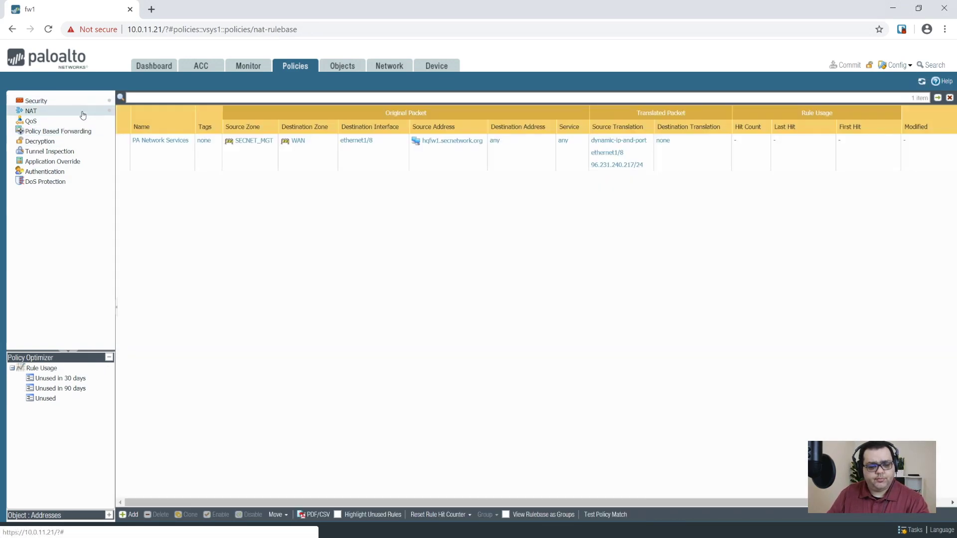
pyautogui.click(57, 99)
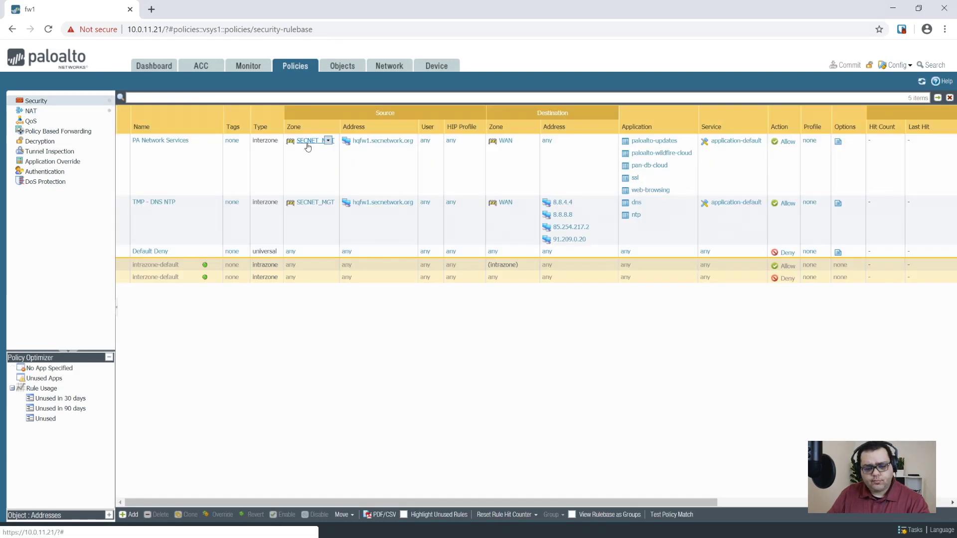
pyautogui.click(191, 236)
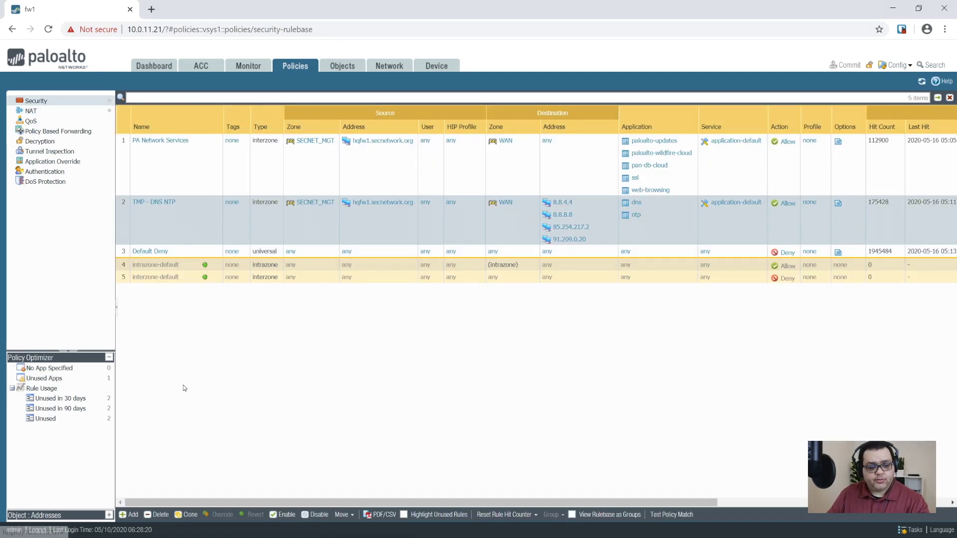
# Add a new security rule named 'TMP - MGT LT to HQVH1' with rule type interzone.
pyautogui.click(130, 517)
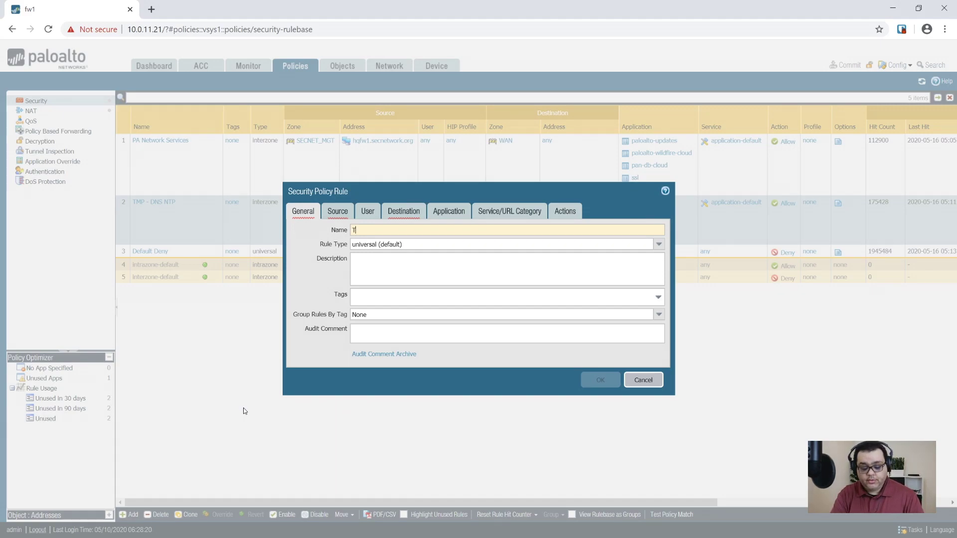
pyautogui.write('TMP - ')
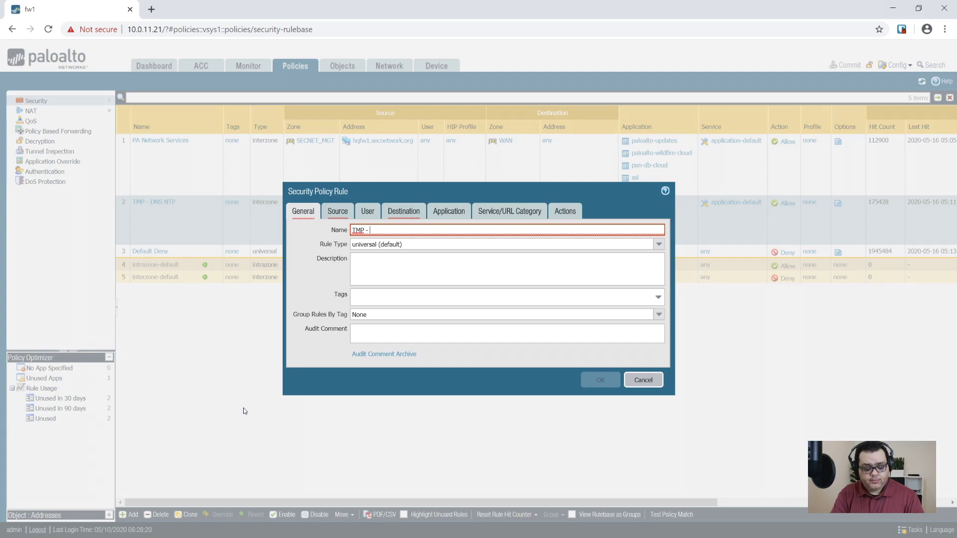
pyautogui.write('MGT L')
pyautogui.press('BackSpace')
pyautogui.write('MGT LT')
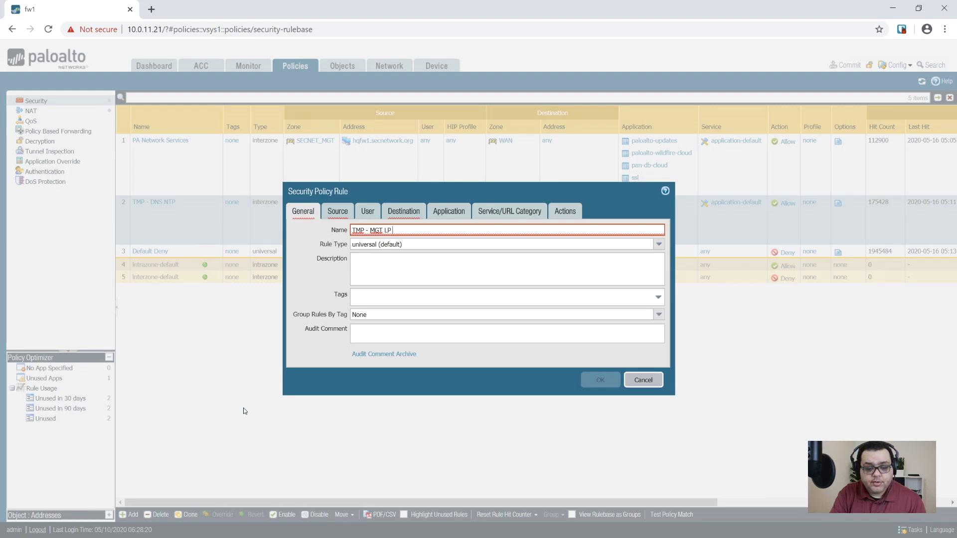
pyautogui.write(' to')
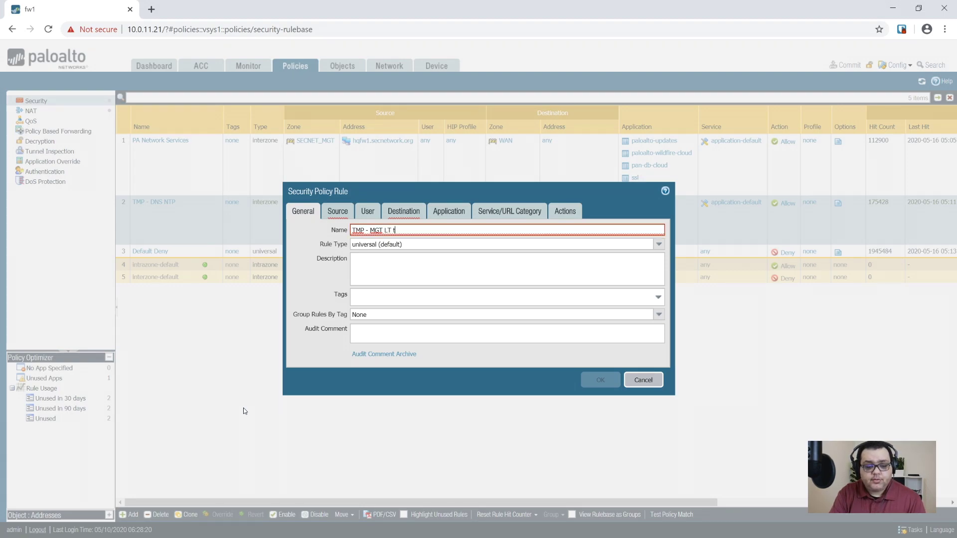
pyautogui.press('BackSpace')
pyautogui.press('BackSpace')
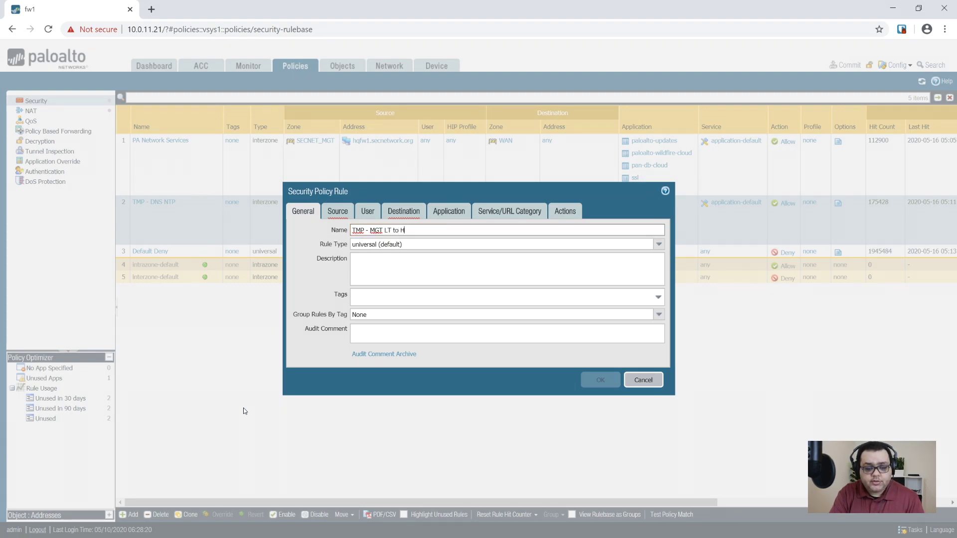
pyautogui.press('Tab')
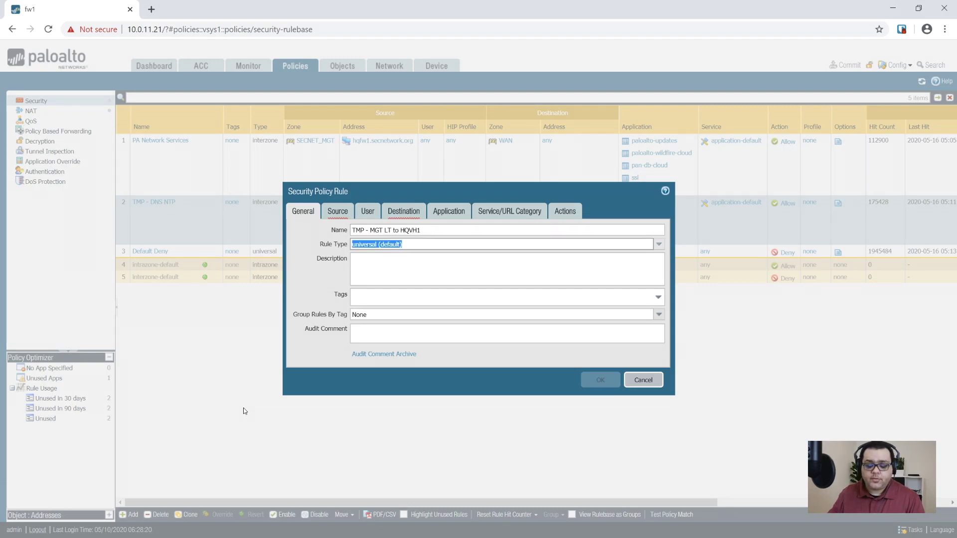
pyautogui.click(659, 245)
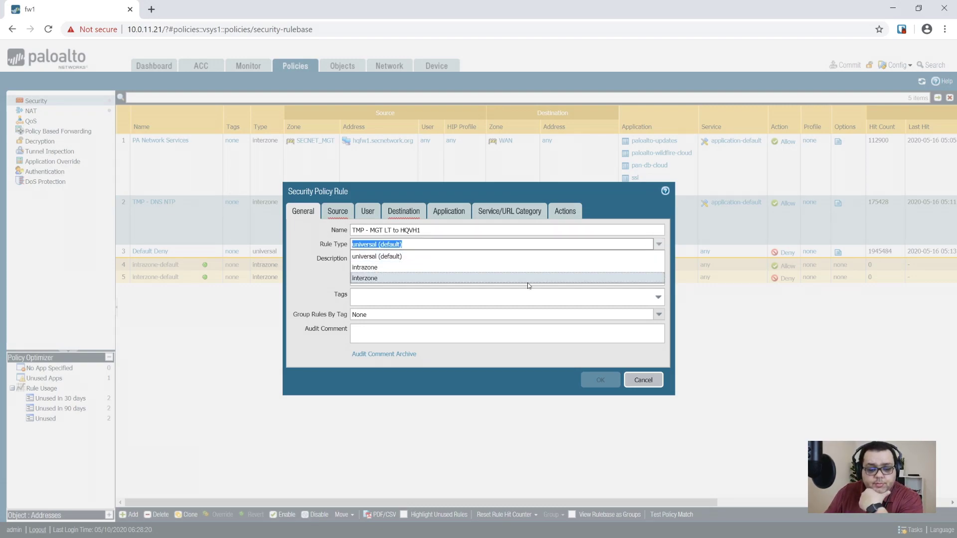
pyautogui.click(414, 279)
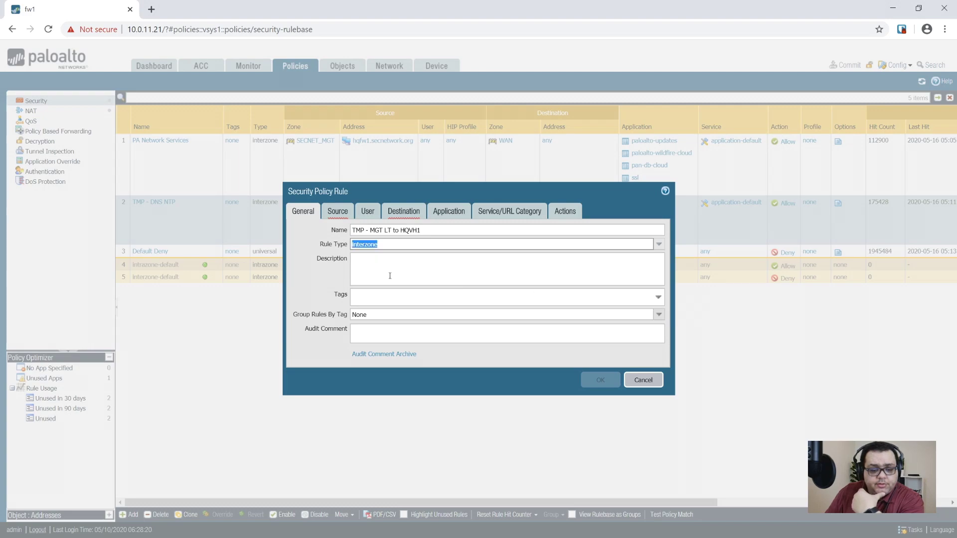
# Add SECNET_MGT as the rule's source zone.
pyautogui.click(338, 213)
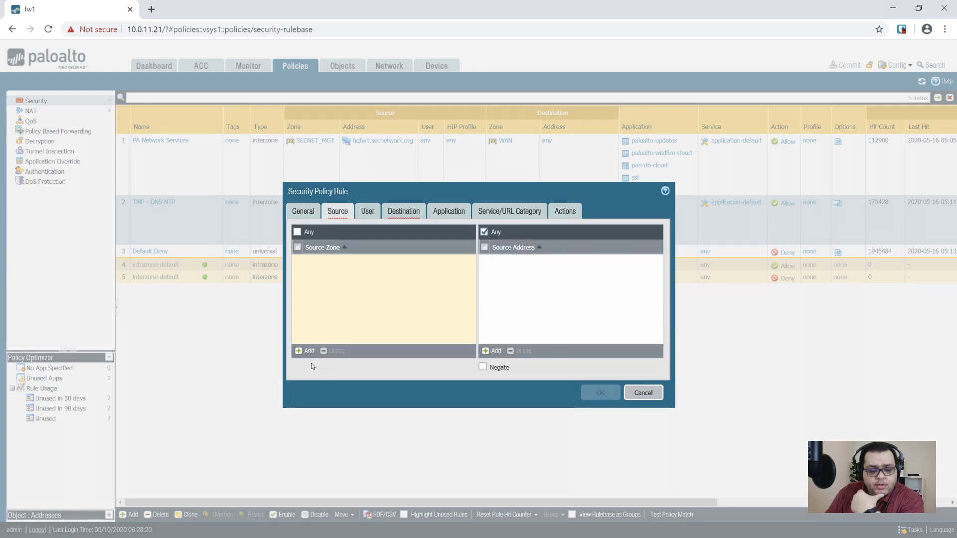
pyautogui.click(307, 351)
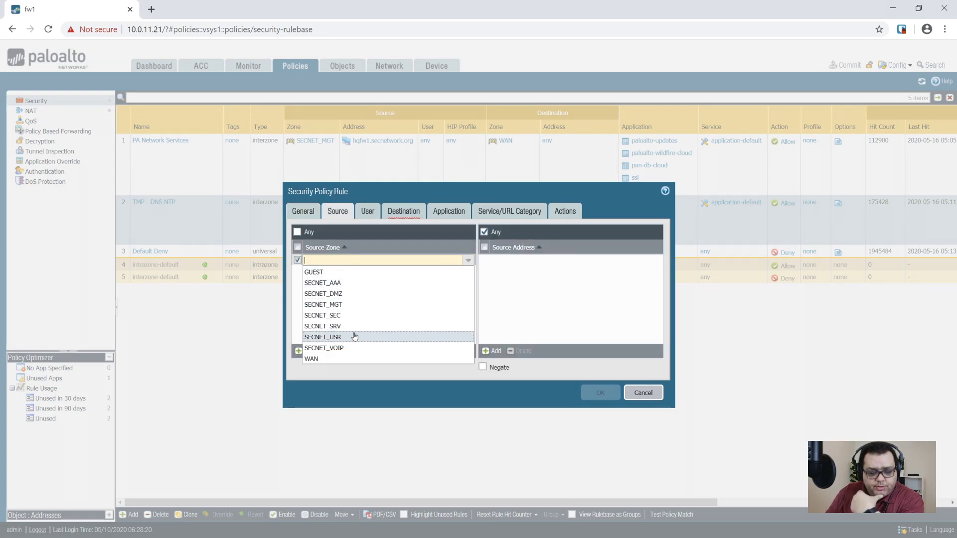
pyautogui.click(341, 306)
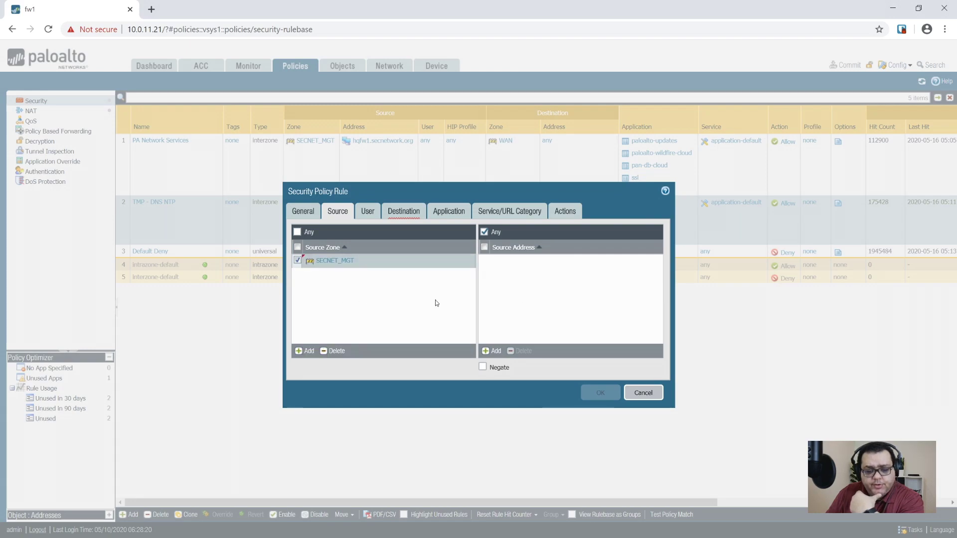
# Create and add source address object hqvh1.secnetwork.org with IP 10.0.51.211.
pyautogui.click(496, 351)
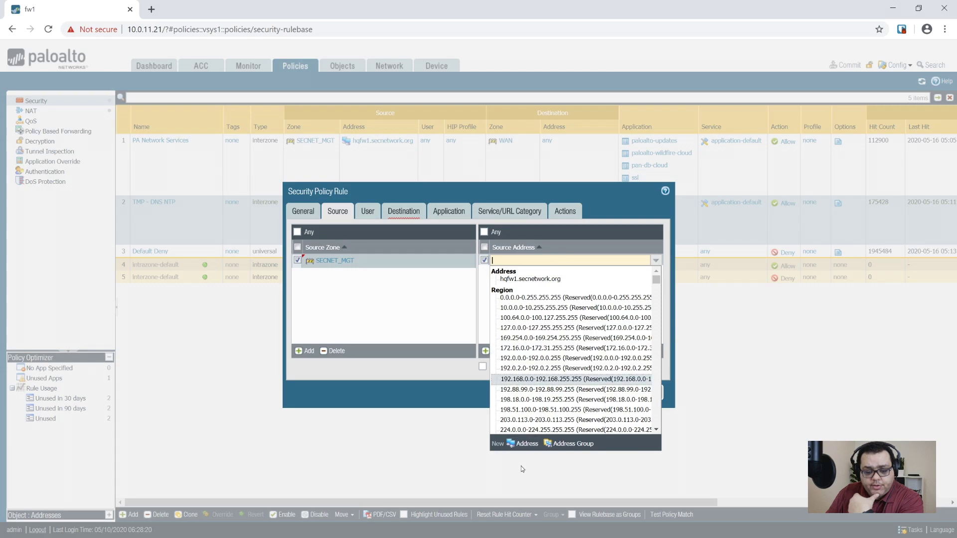
pyautogui.click(525, 444)
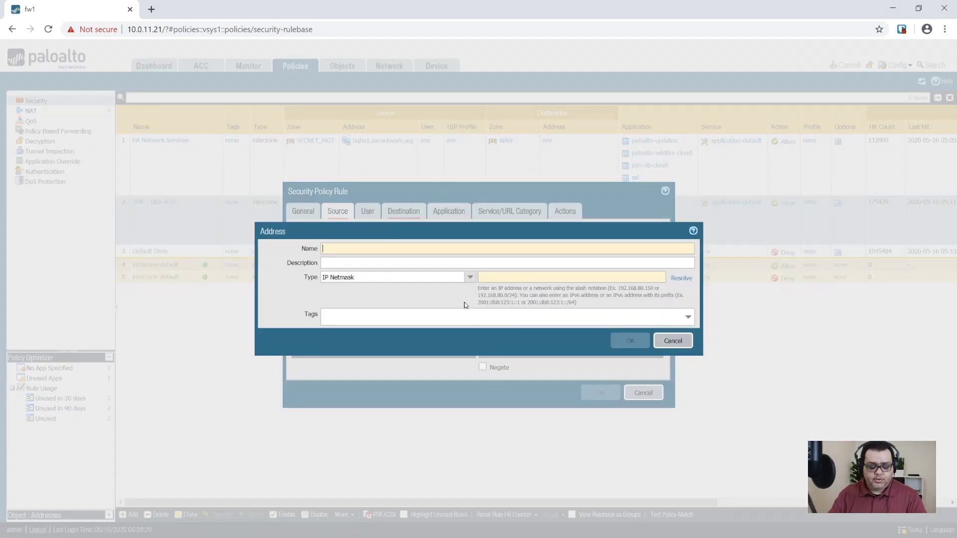
pyautogui.press('BackSpace')
pyautogui.press('BackSpace')
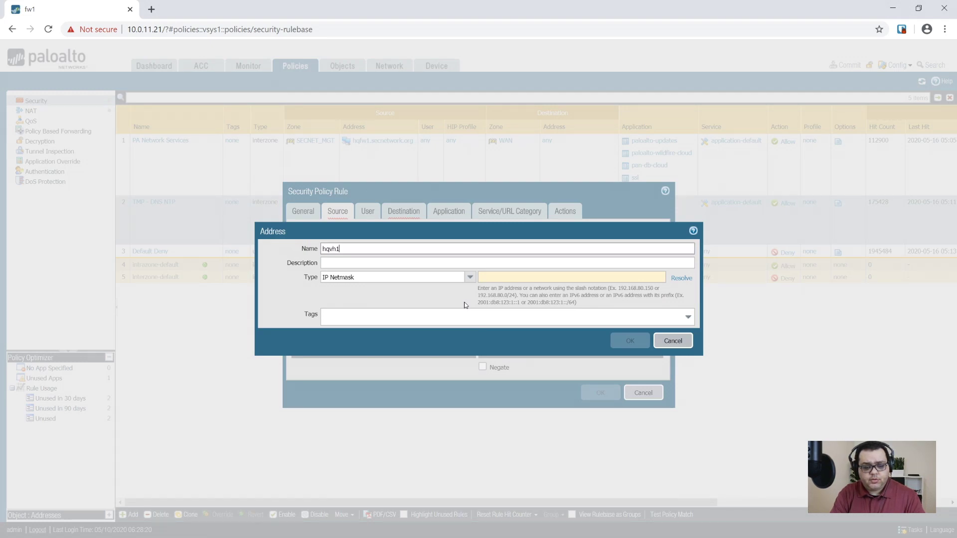
pyautogui.write('hqvh1.secnetwork.org')
pyautogui.press('Tab')
pyautogui.press('Tab')
pyautogui.press('Tab')
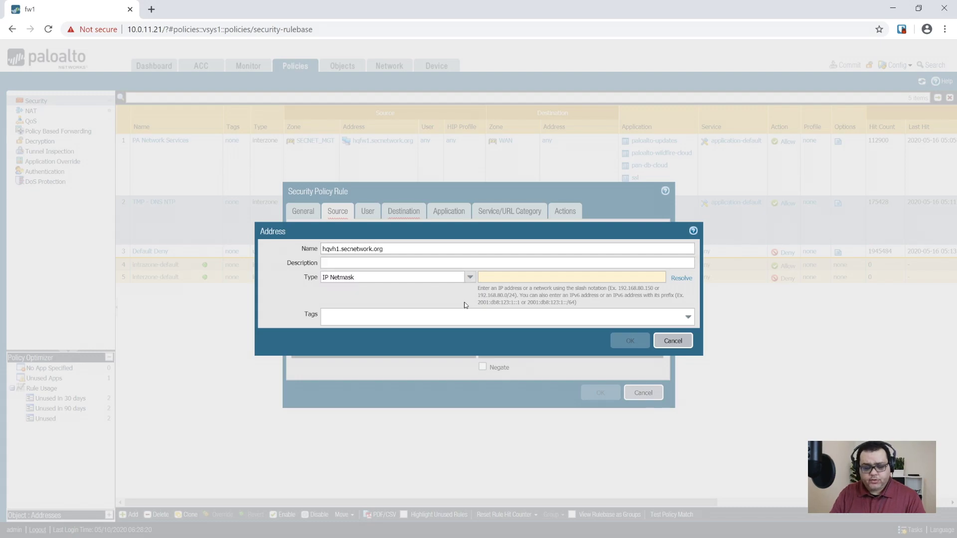
pyautogui.write('10.0.')
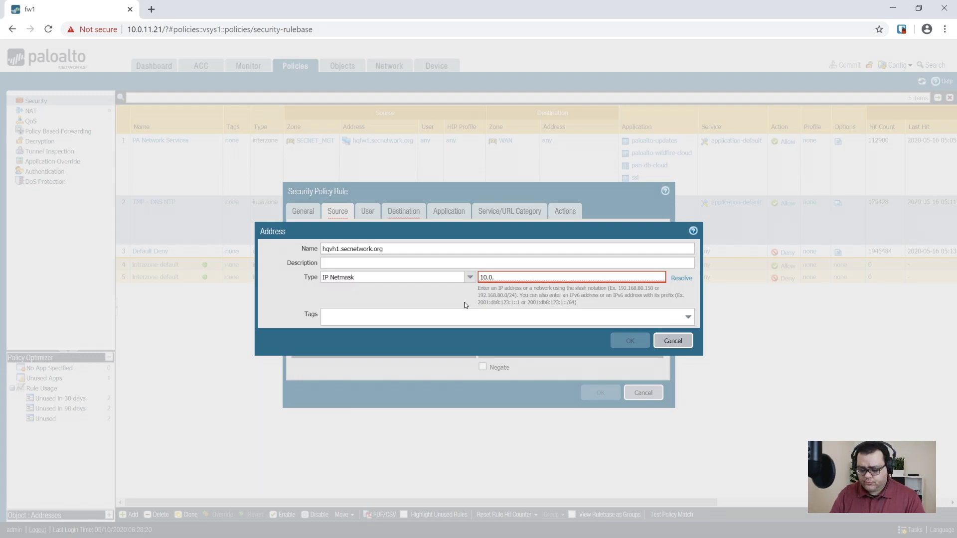
pyautogui.write('51.211')
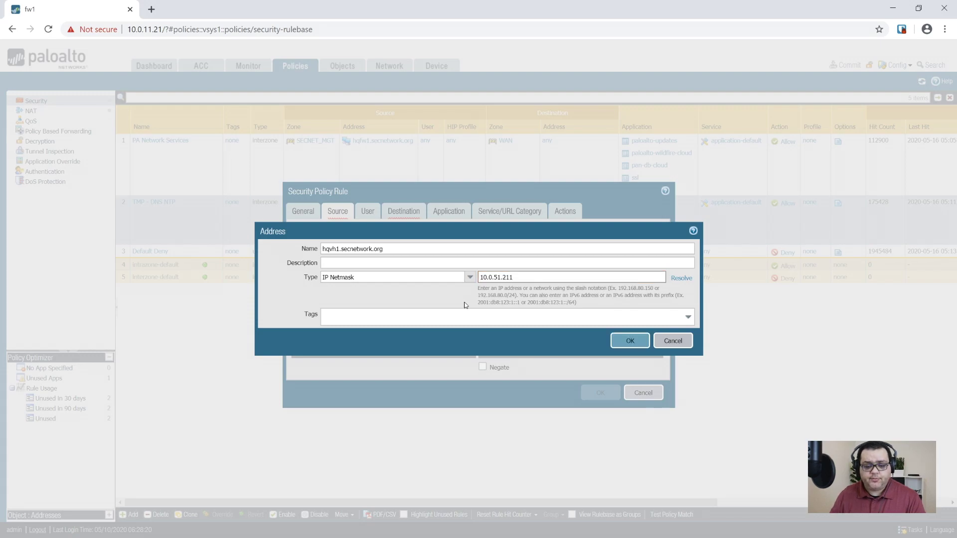
pyautogui.click(623, 342)
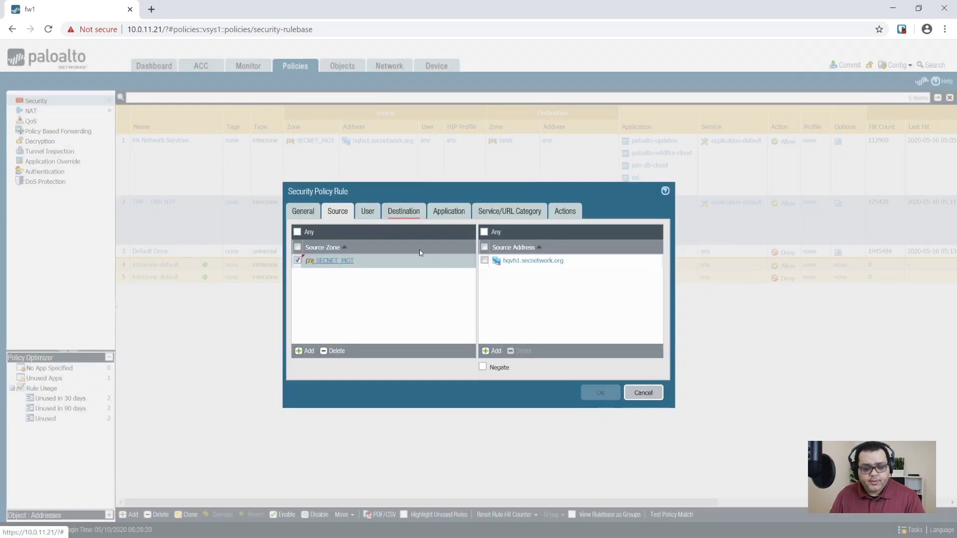
# Replace the hqvh1.secnetwork.org source address with 10.0.11.10.
pyautogui.click(375, 212)
pyautogui.click(403, 212)
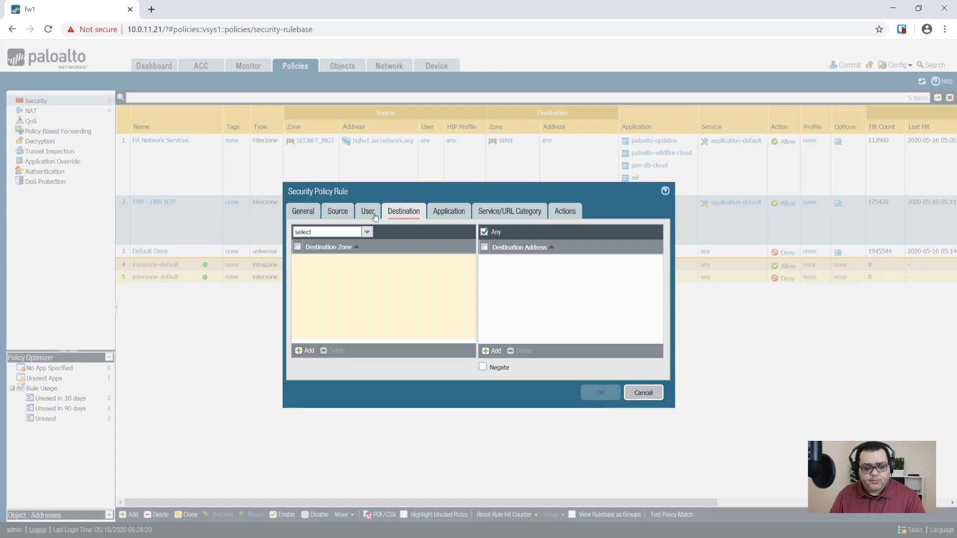
pyautogui.click(307, 351)
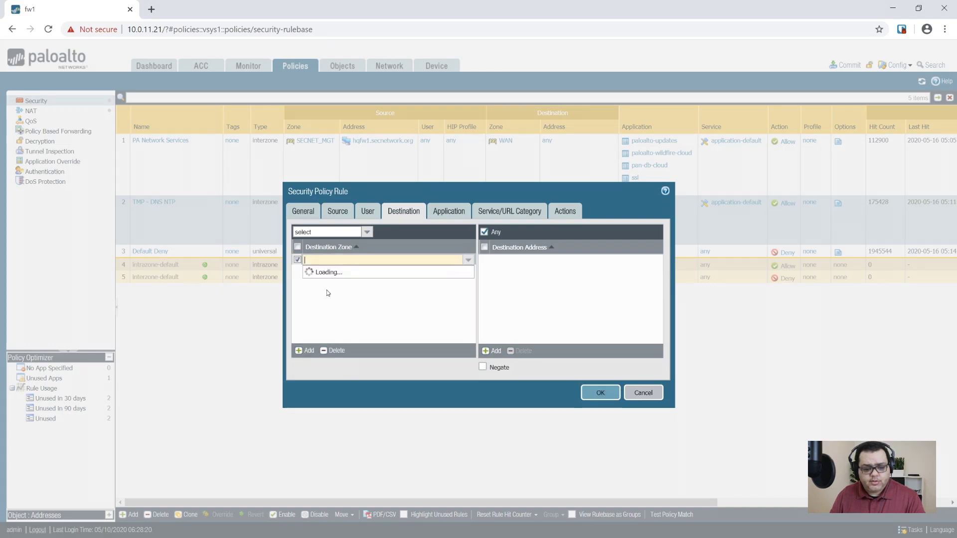
pyautogui.click(338, 212)
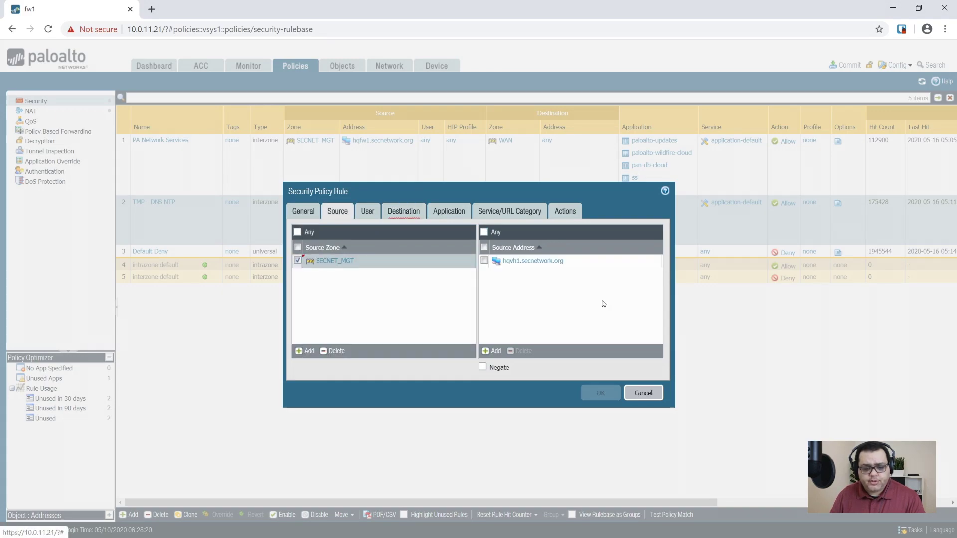
pyautogui.click(485, 261)
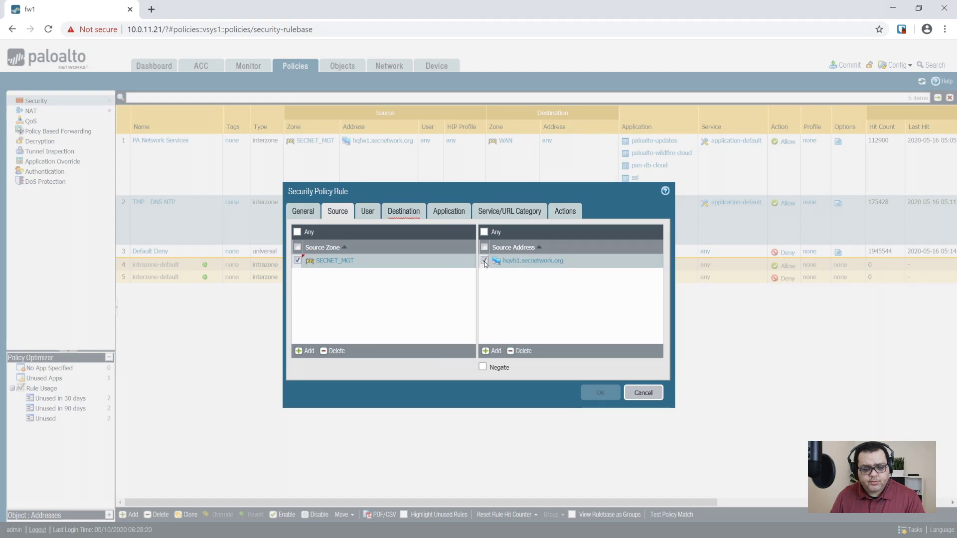
pyautogui.click(518, 352)
pyautogui.click(492, 351)
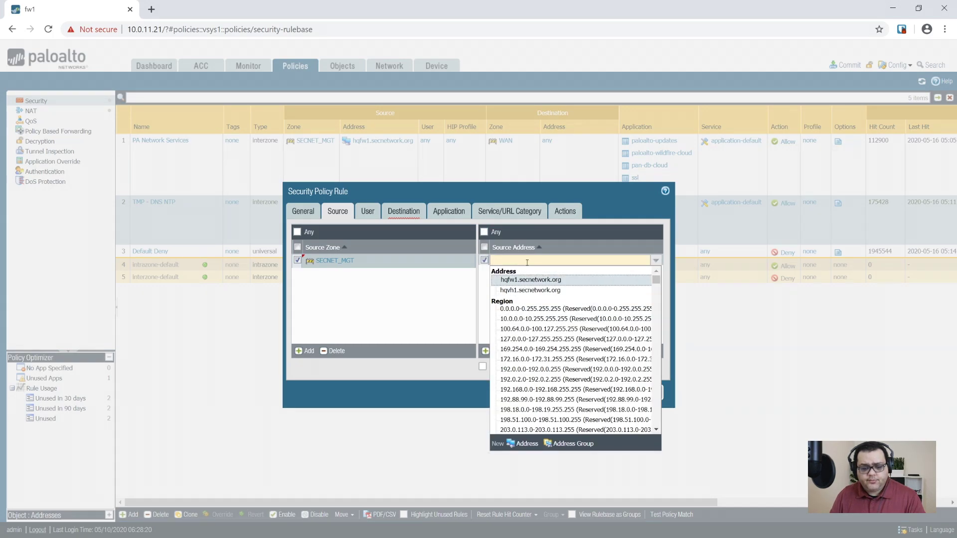
pyautogui.write('10.0.1')
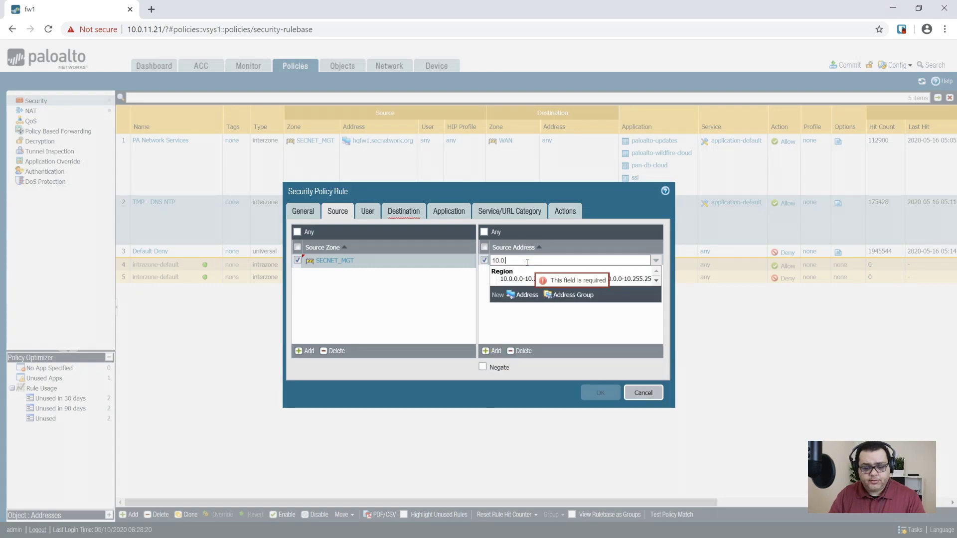
pyautogui.write('1.10')
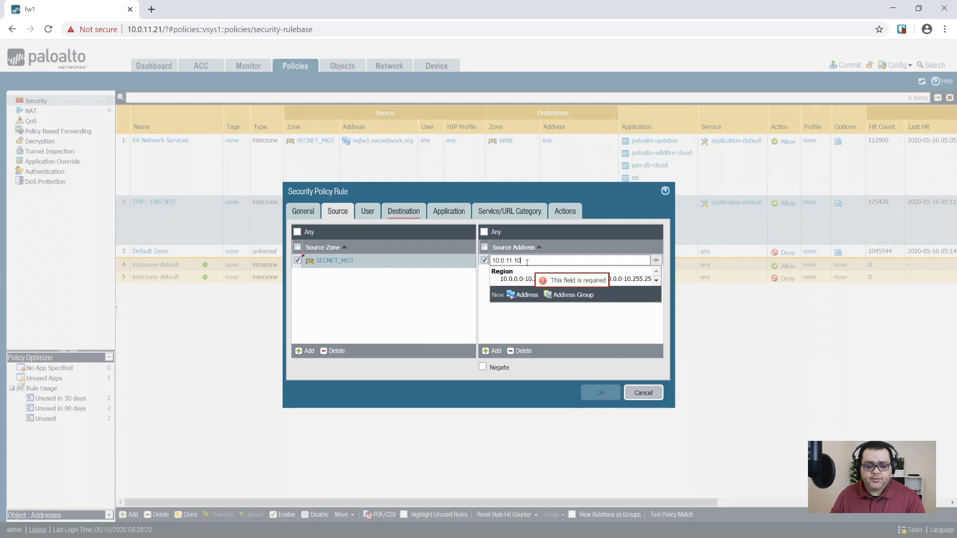
pyautogui.click(562, 352)
# Set destination zone SECNET_SRV and destination address hqvh1.secnetwork.org.
pyautogui.click(404, 212)
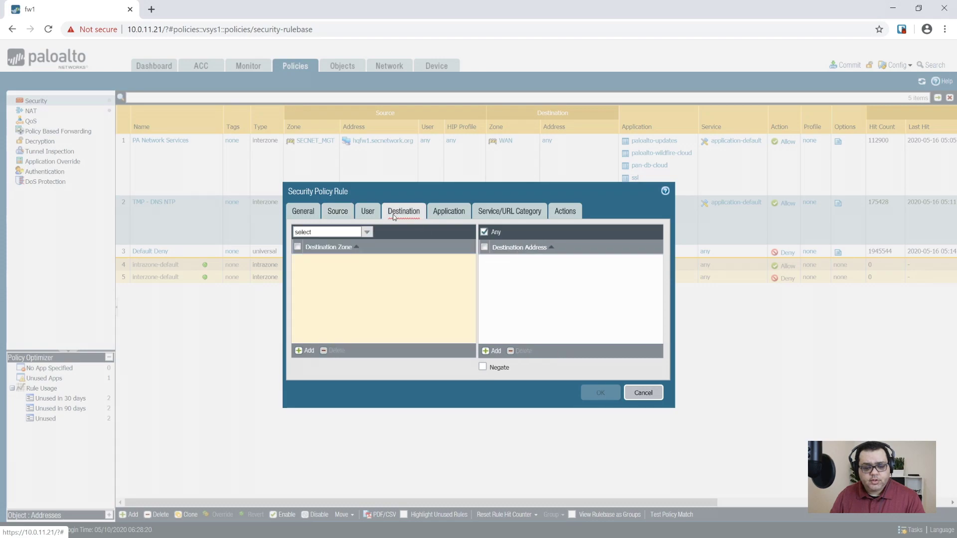
pyautogui.click(306, 351)
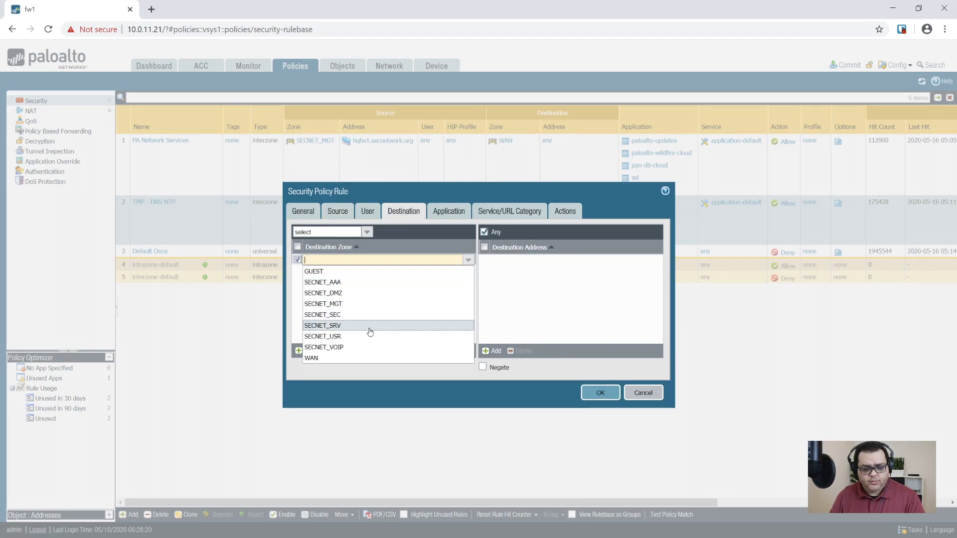
pyautogui.click(344, 326)
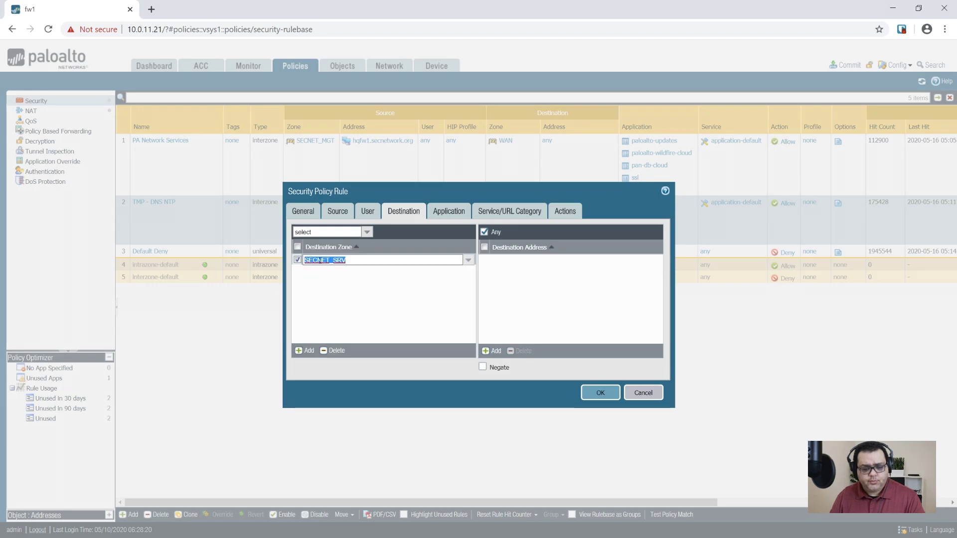
pyautogui.click(324, 321)
pyautogui.click(493, 351)
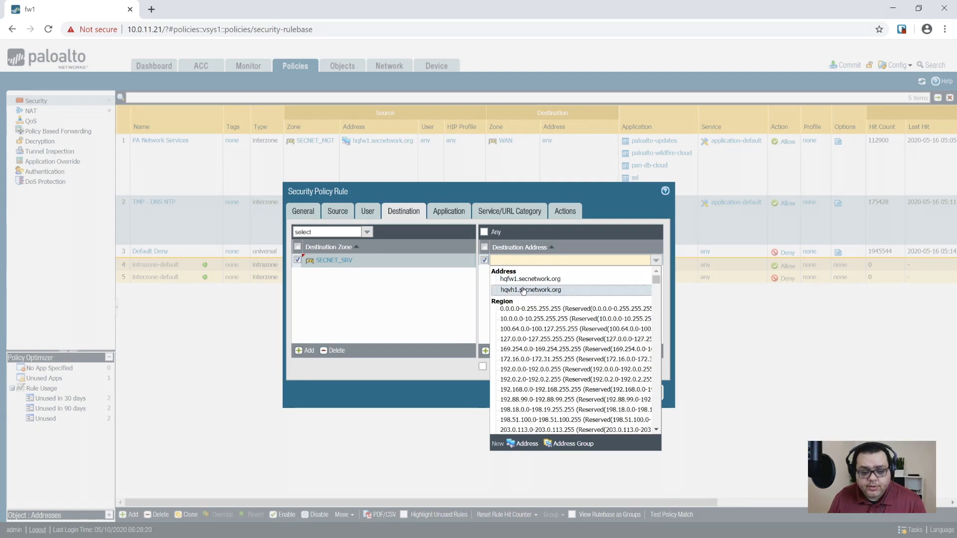
pyautogui.click(524, 289)
pyautogui.click(435, 214)
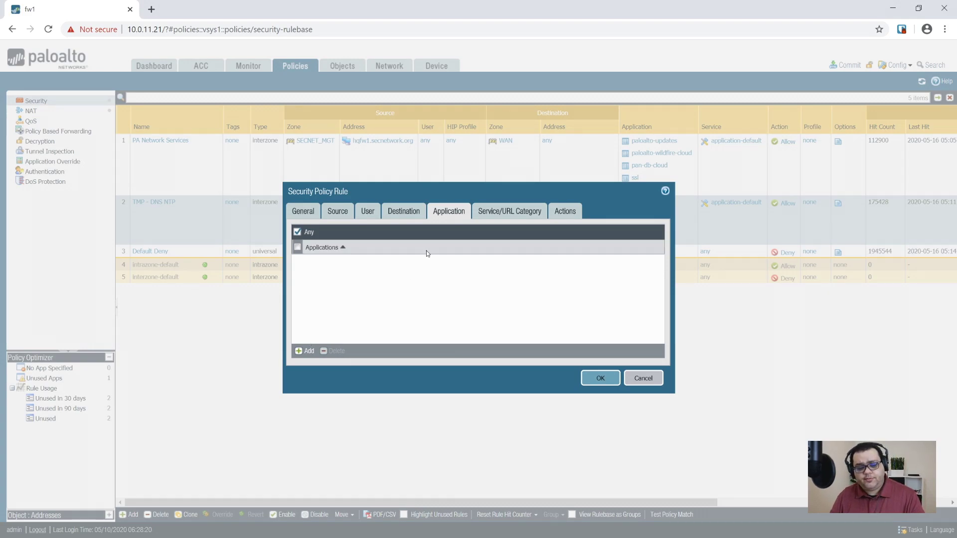
# Review the Service/URL Category and Actions settings, keeping Allow, and save the rule.
pyautogui.click(486, 214)
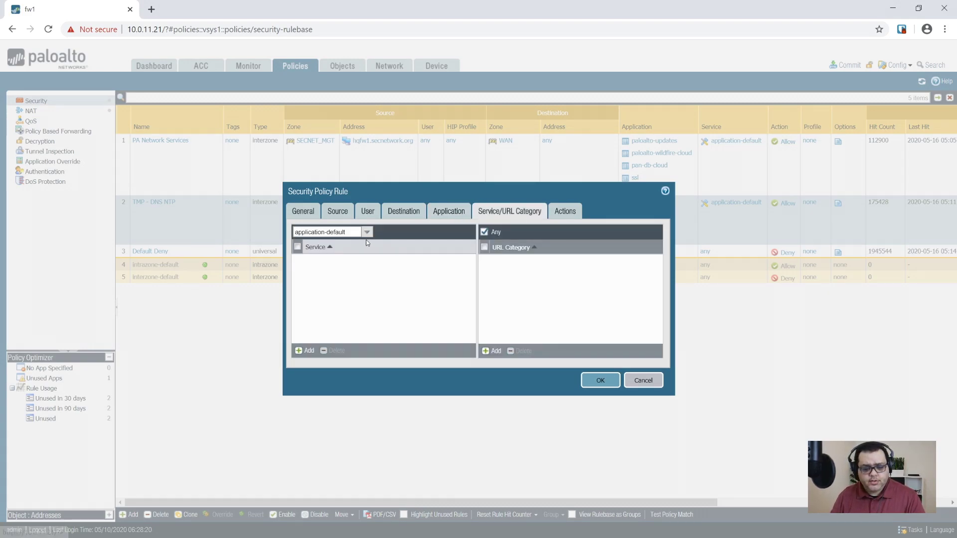
pyautogui.click(566, 211)
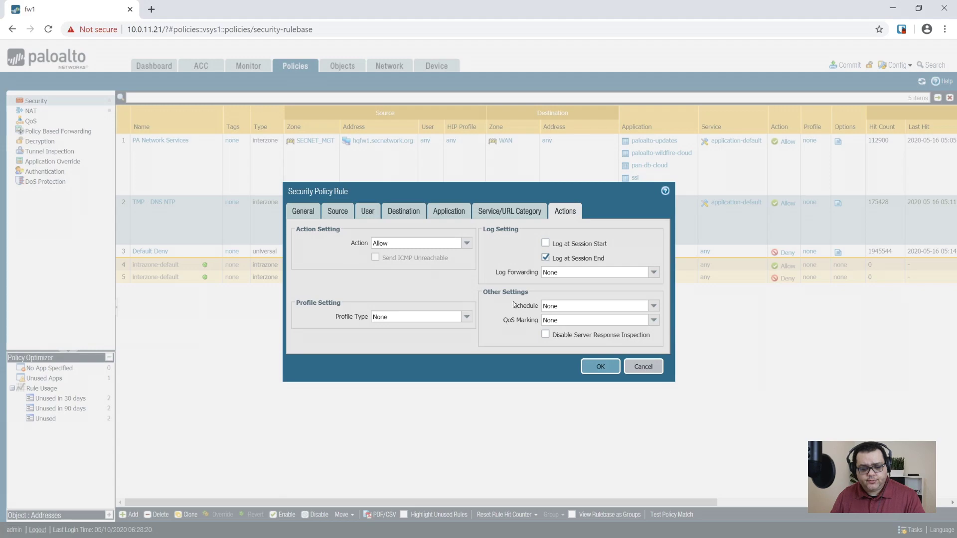
pyautogui.click(582, 365)
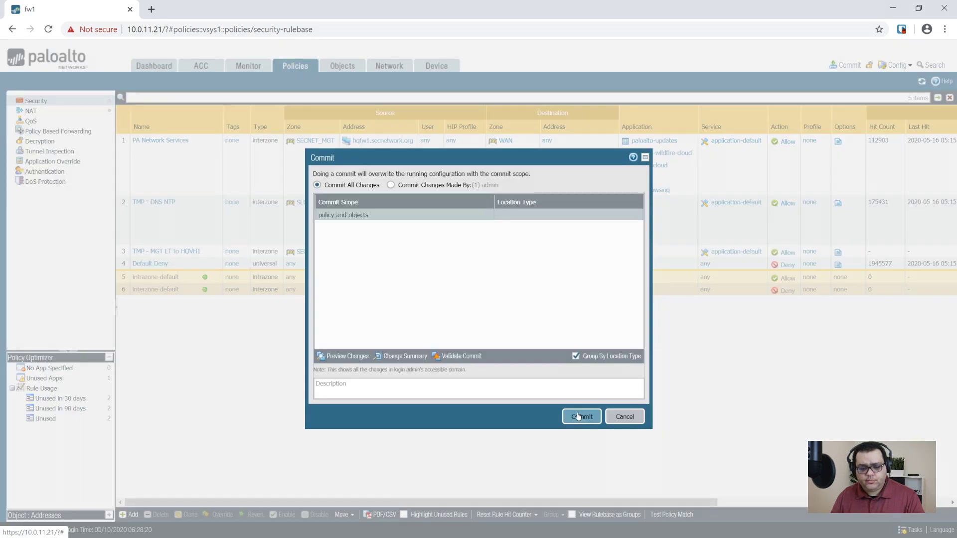
# Commit the firewall configuration.
pyautogui.click(579, 417)
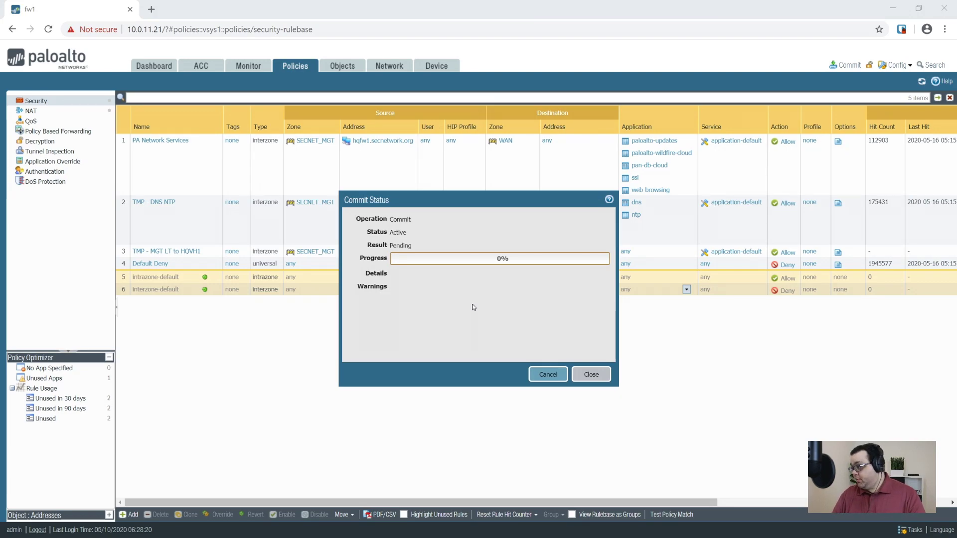
# Place the ping window beside the Commit Status dialog to watch replies.
pyautogui.moveTo(955, 116); pyautogui.dragTo(683, 31)
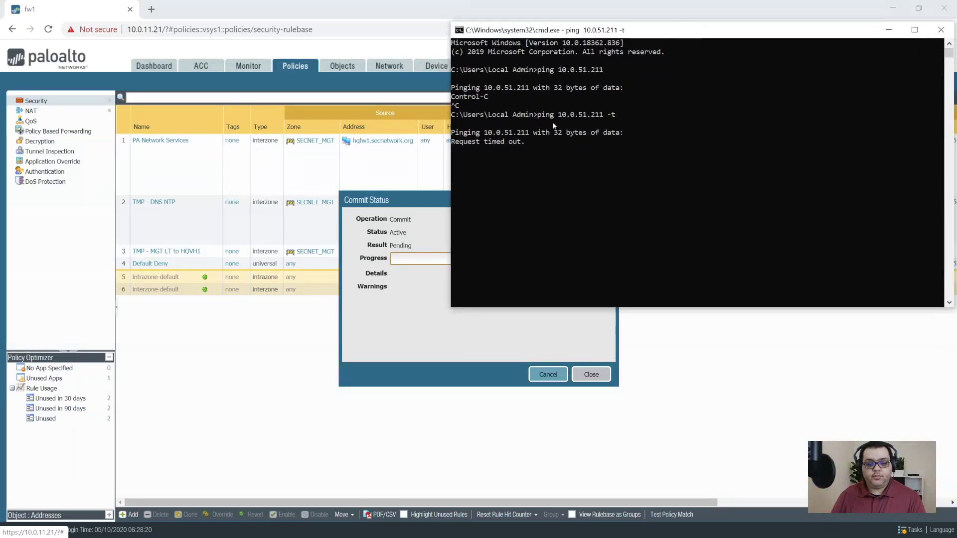
pyautogui.moveTo(426, 191); pyautogui.dragTo(247, 210)
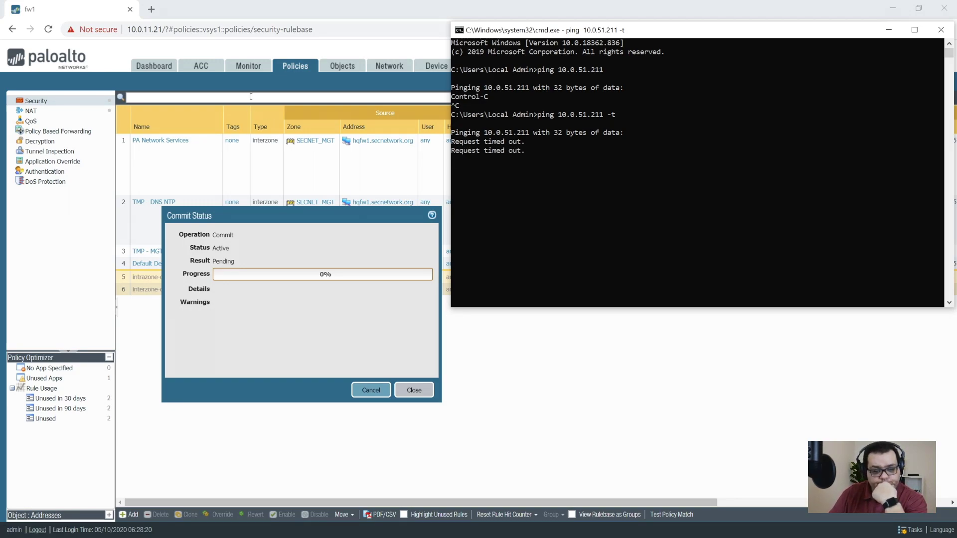
pyautogui.moveTo(815, 33); pyautogui.dragTo(808, 105)
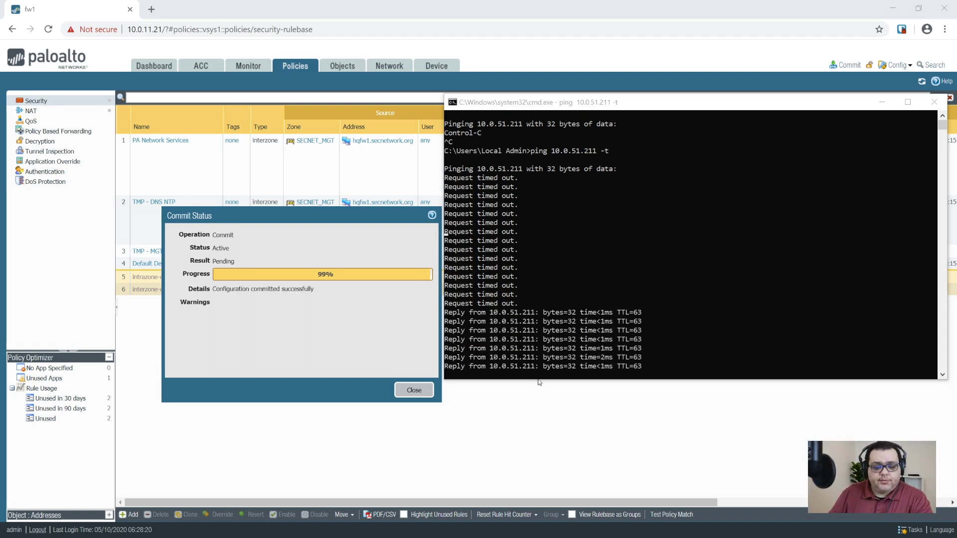
# Stop the continuous ping with Ctrl+C and close the completed commit status.
pyautogui.click(601, 302)
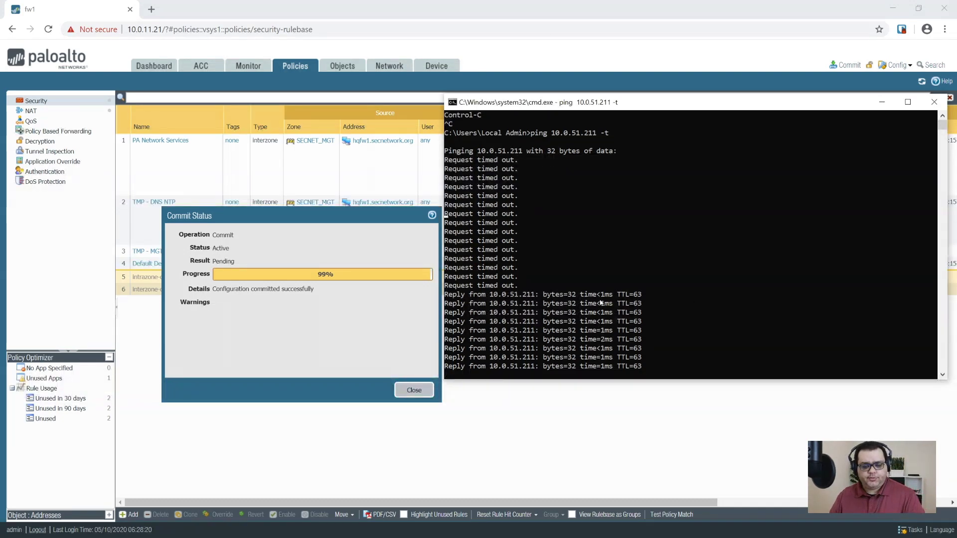
pyautogui.hotkey('ctrl', 'c')
pyautogui.hotkey('alt', 'Tab')
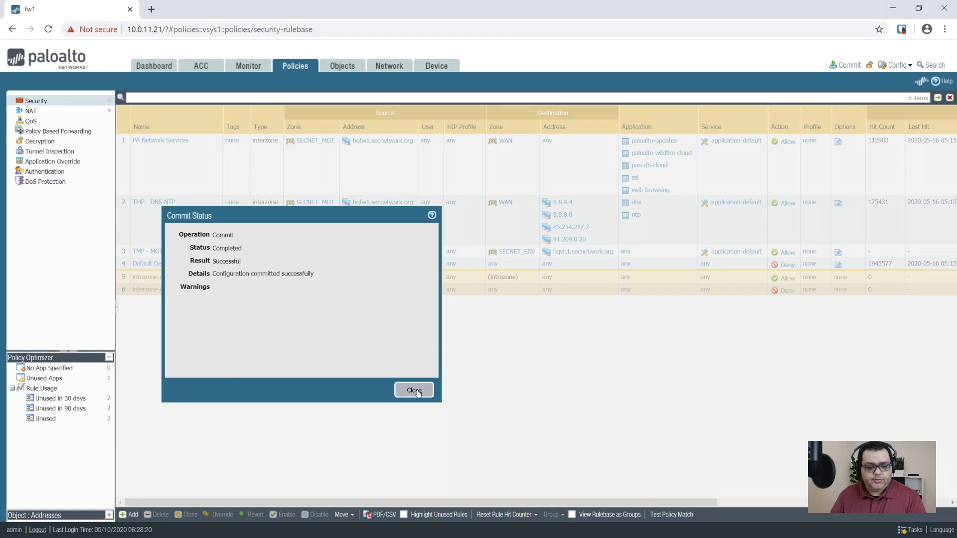
pyautogui.click(414, 392)
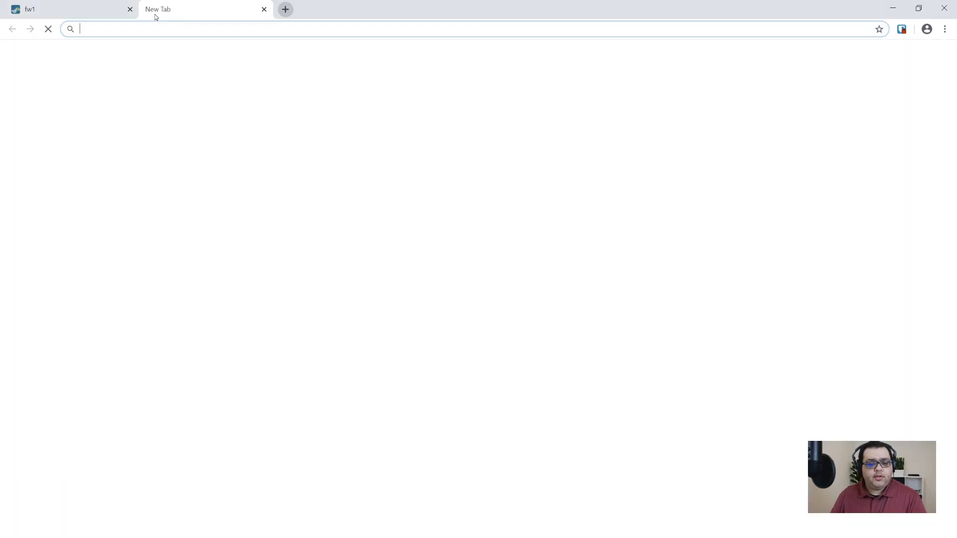
# Browse to 10.0.51.211 in a new tab and proceed past the unsafe-certificate warning.
pyautogui.click(151, 9)
pyautogui.write('10.0.')
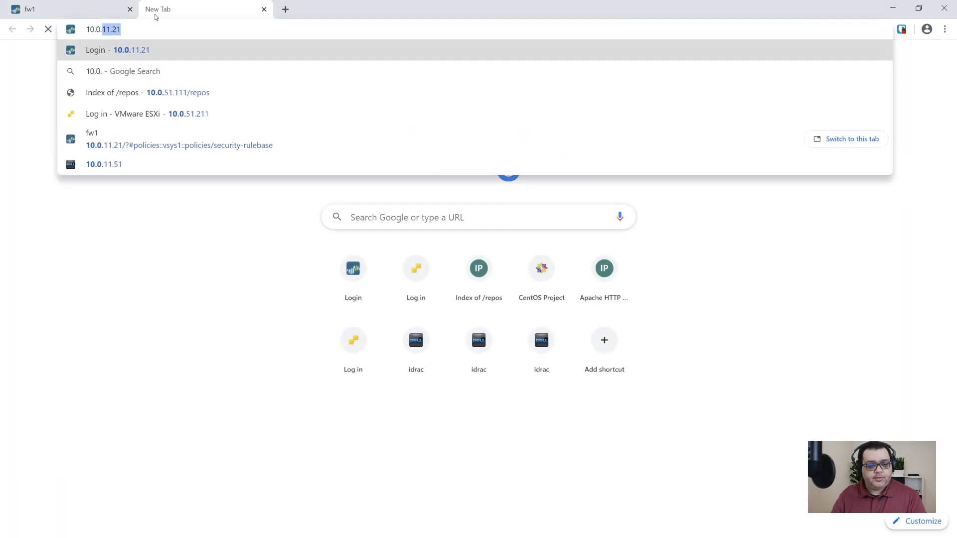
pyautogui.write('51.11')
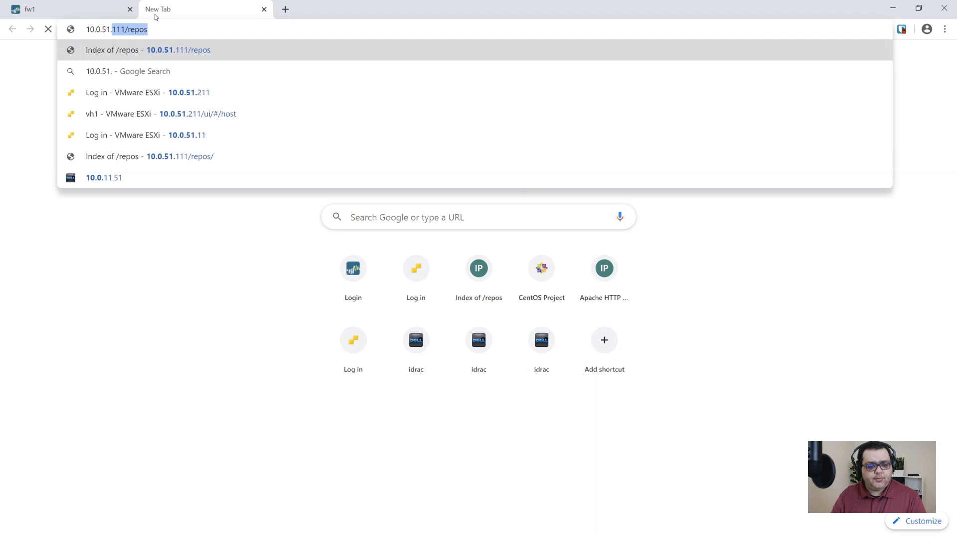
pyautogui.press('BackSpace')
pyautogui.press('BackSpace')
pyautogui.write('211')
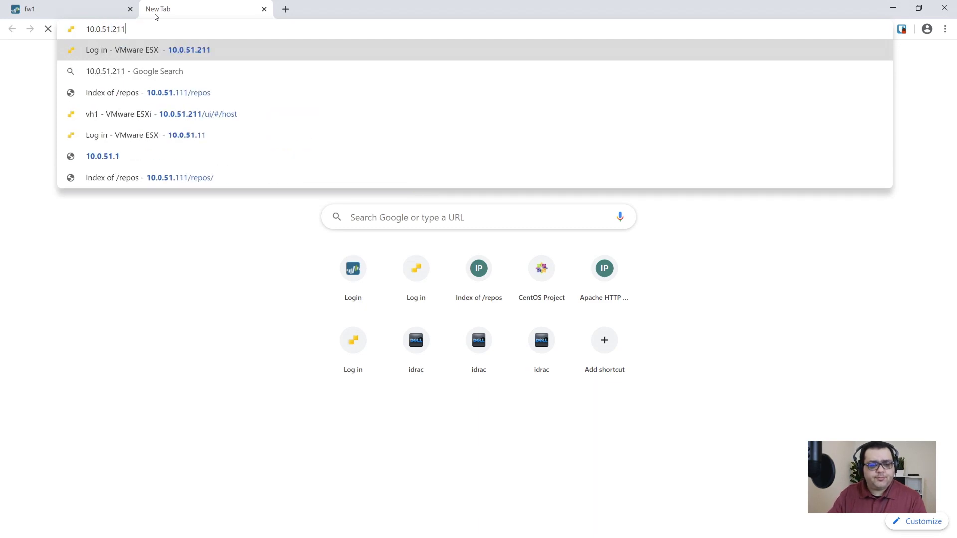
pyautogui.press('Return')
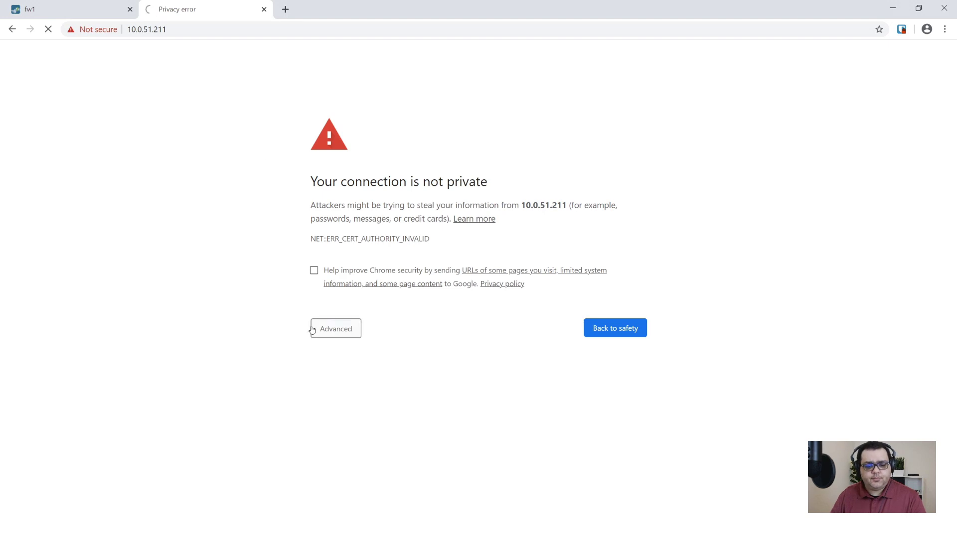
pyautogui.click(323, 329)
pyautogui.click(332, 415)
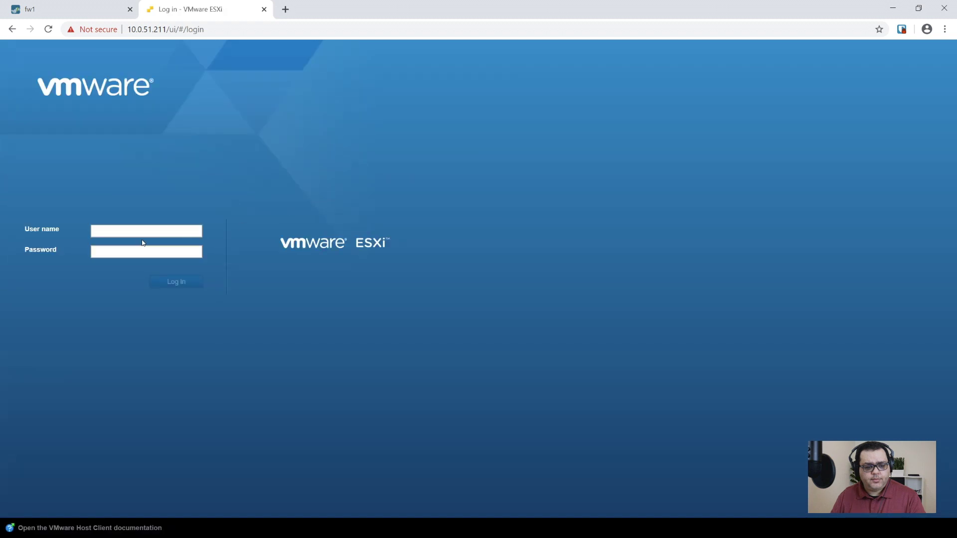
# Log in as root with the account password and dismiss the CEIP dialog.
pyautogui.click(144, 233)
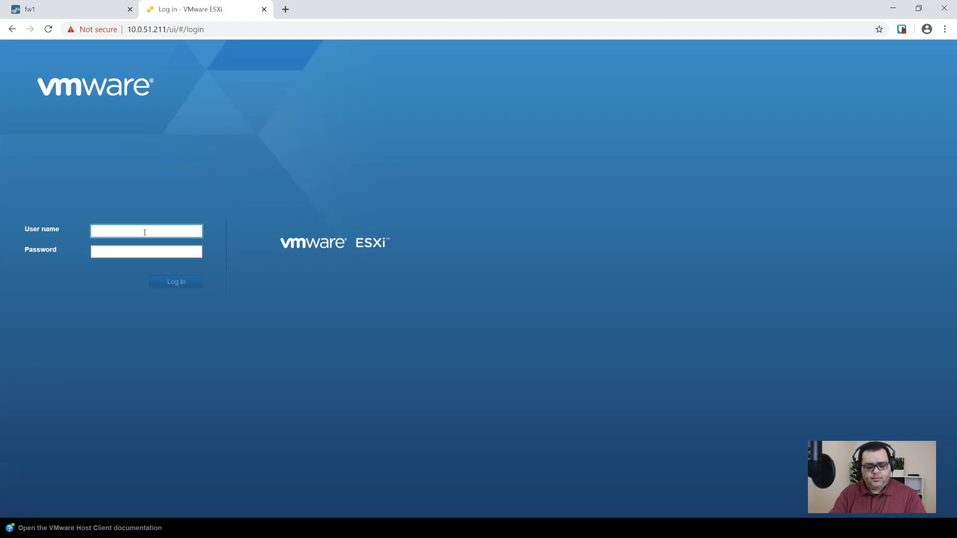
pyautogui.write('root')
pyautogui.press('Tab')
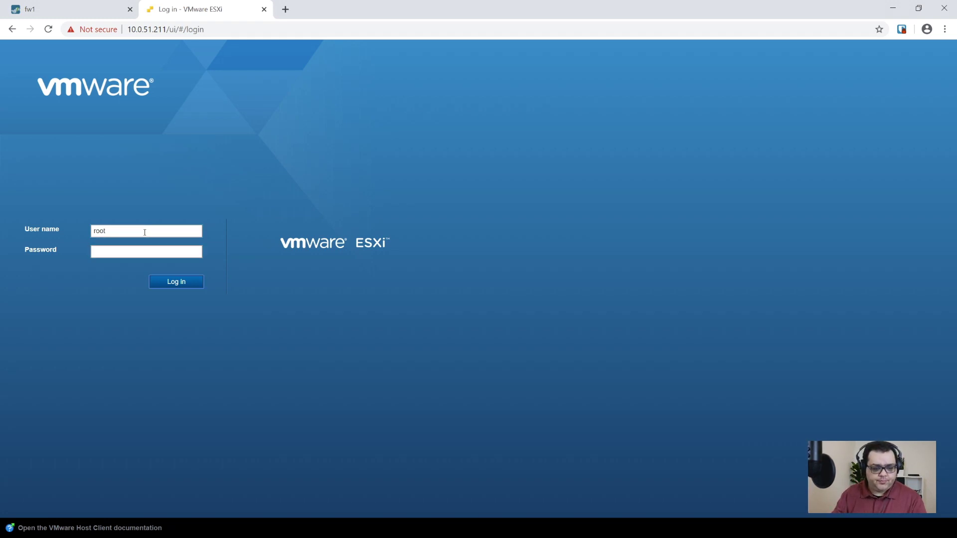
pyautogui.write('p')
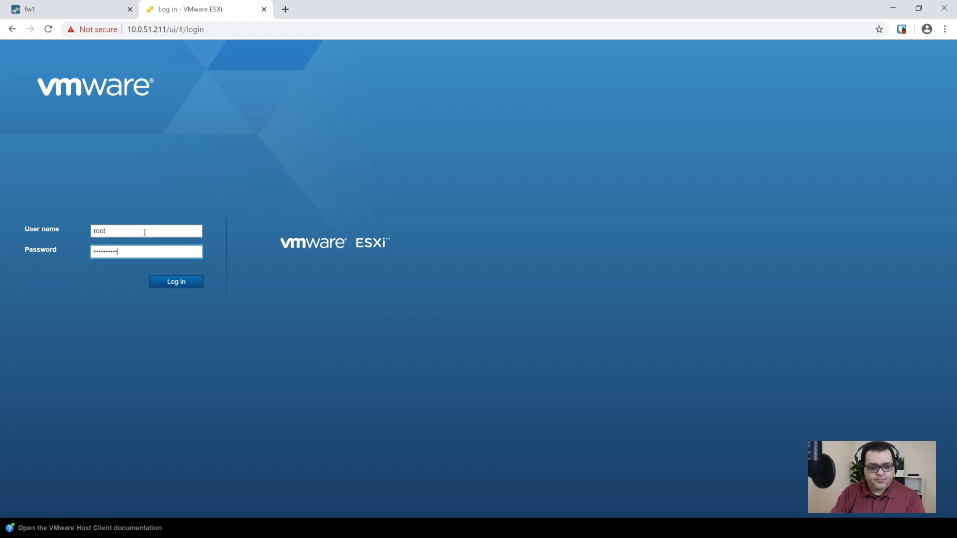
pyautogui.press('Return')
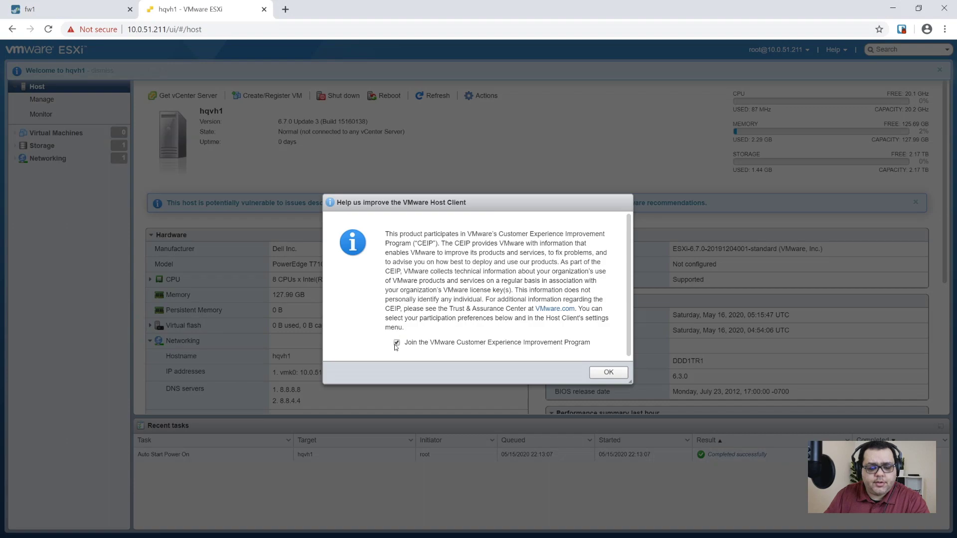
pyautogui.click(609, 372)
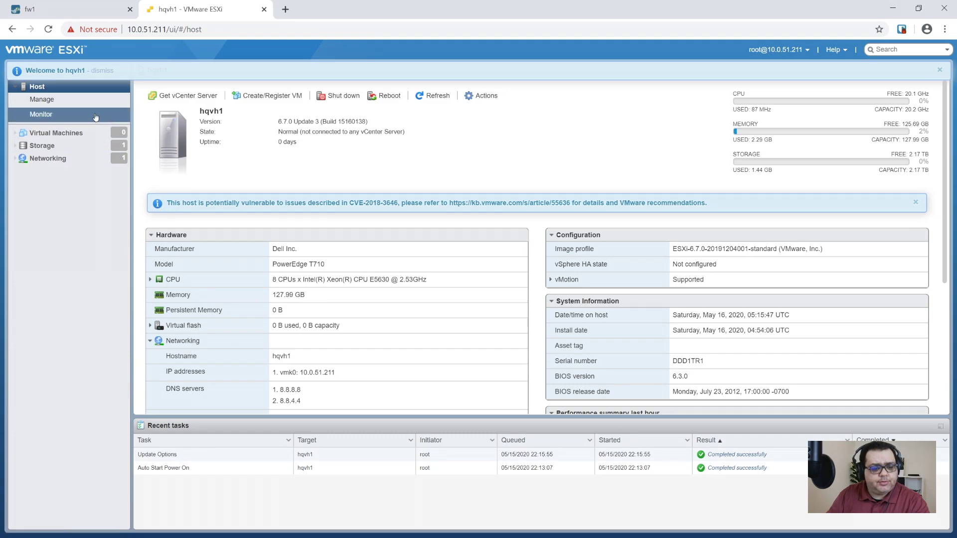
# Edit the root user in Manage, paste the new password and its confirmation, and save.
pyautogui.click(49, 101)
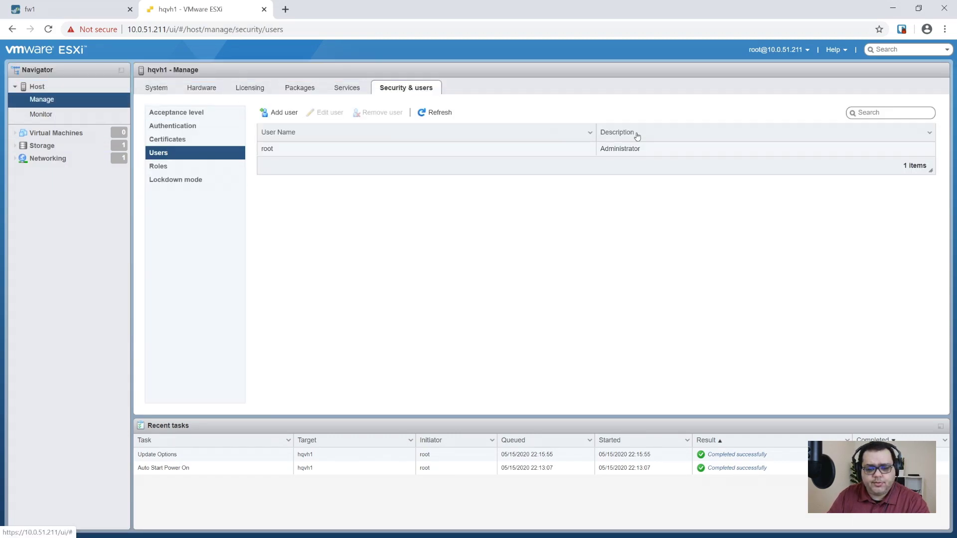
pyautogui.click(299, 152)
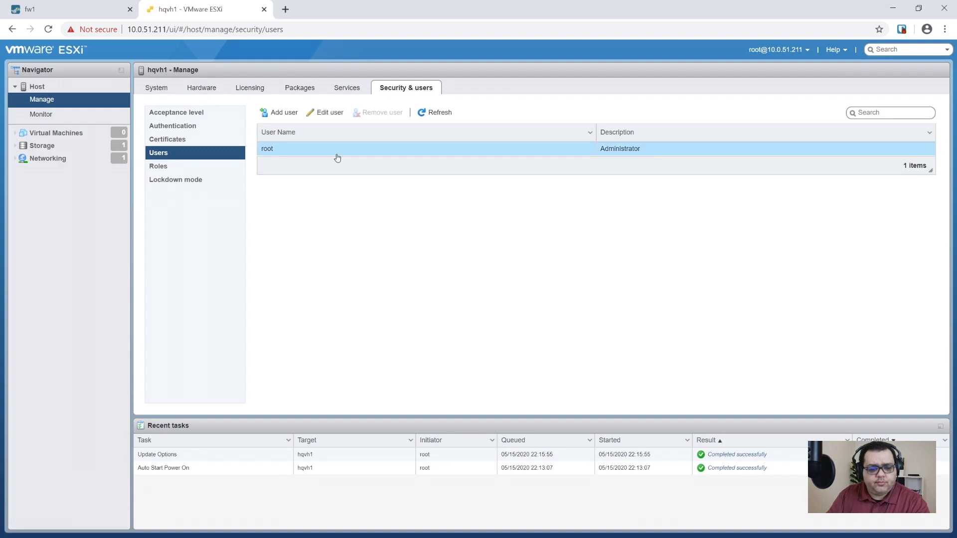
pyautogui.click(325, 119)
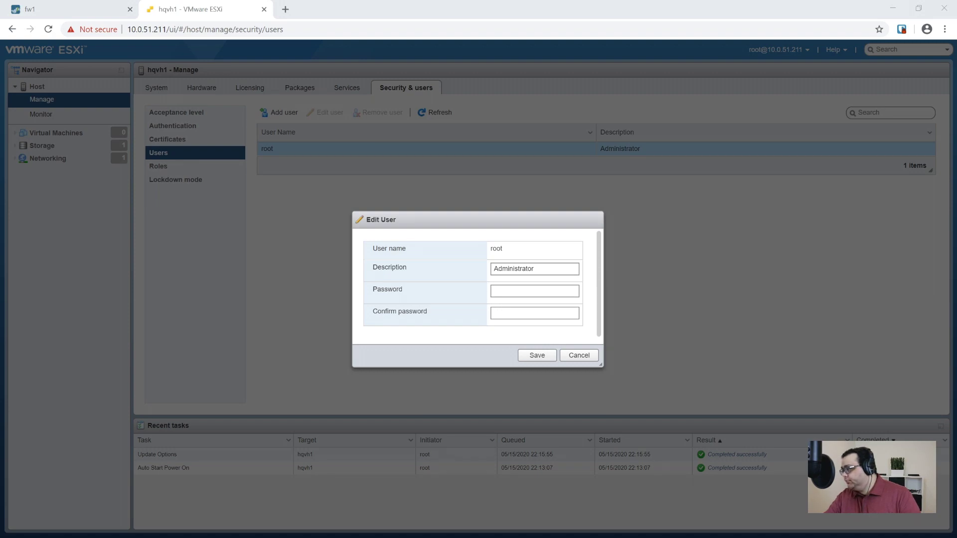
pyautogui.click(512, 291)
pyautogui.hotkey('ctrl', 'v')
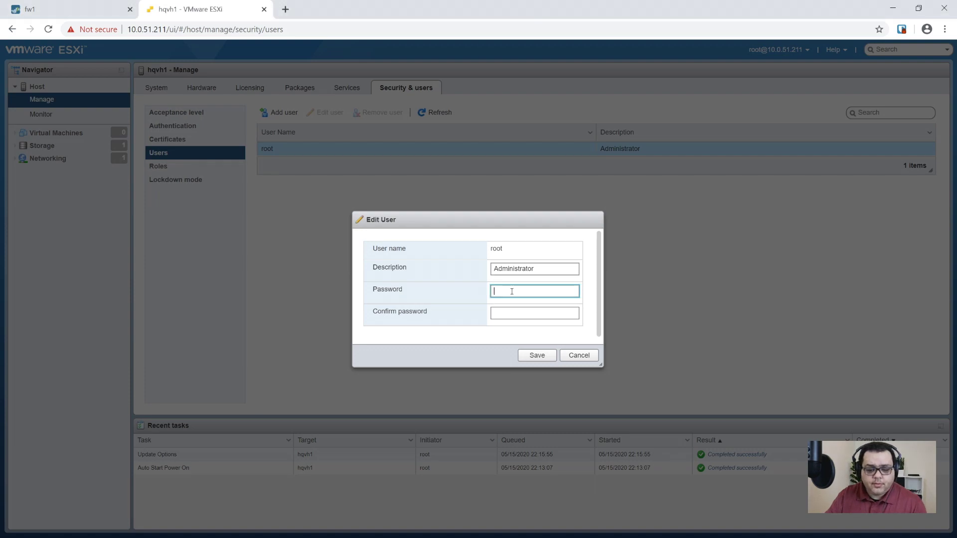
pyautogui.click(524, 314)
pyautogui.hotkey('ctrl', 'v')
pyautogui.click(534, 355)
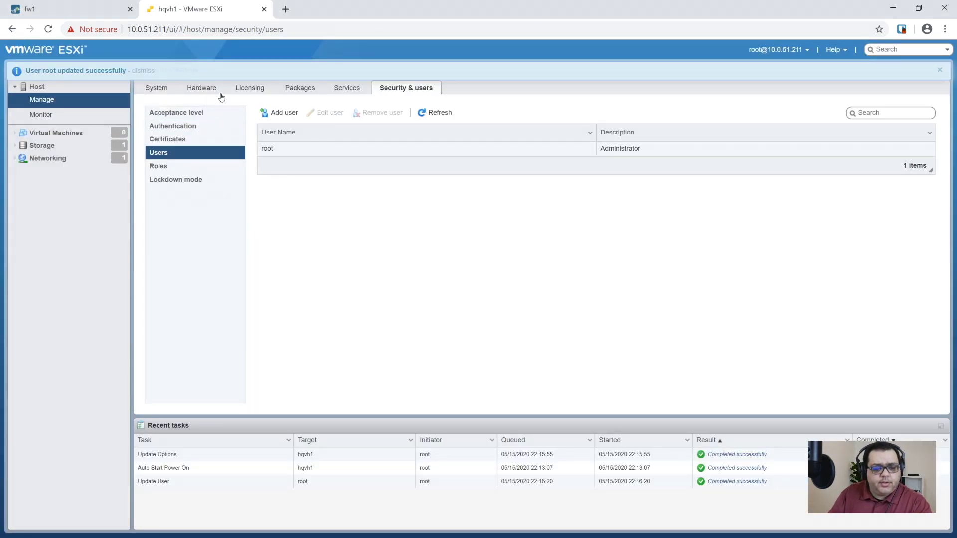
# Remove the VM Network port group so vSwitch0 keeps only Management Network.
pyautogui.click(148, 91)
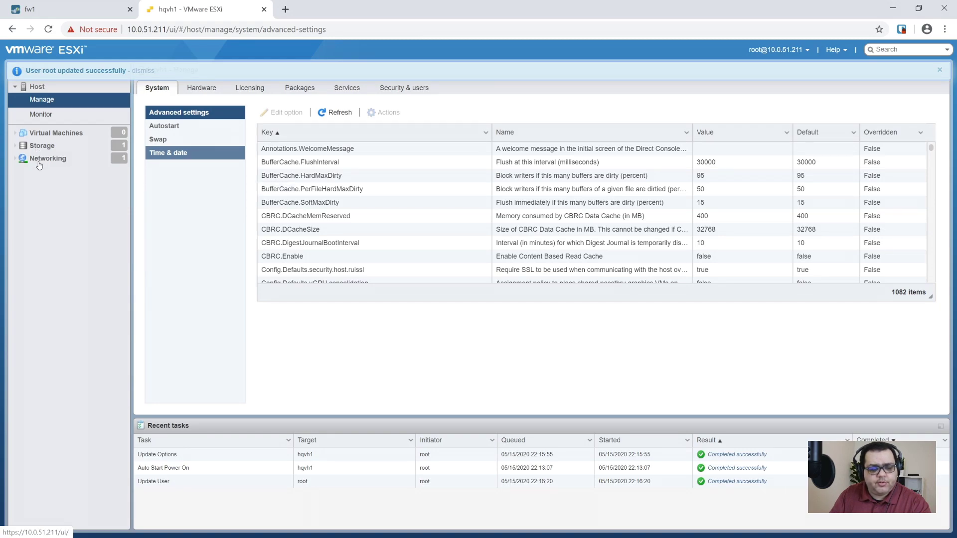
pyautogui.click(45, 160)
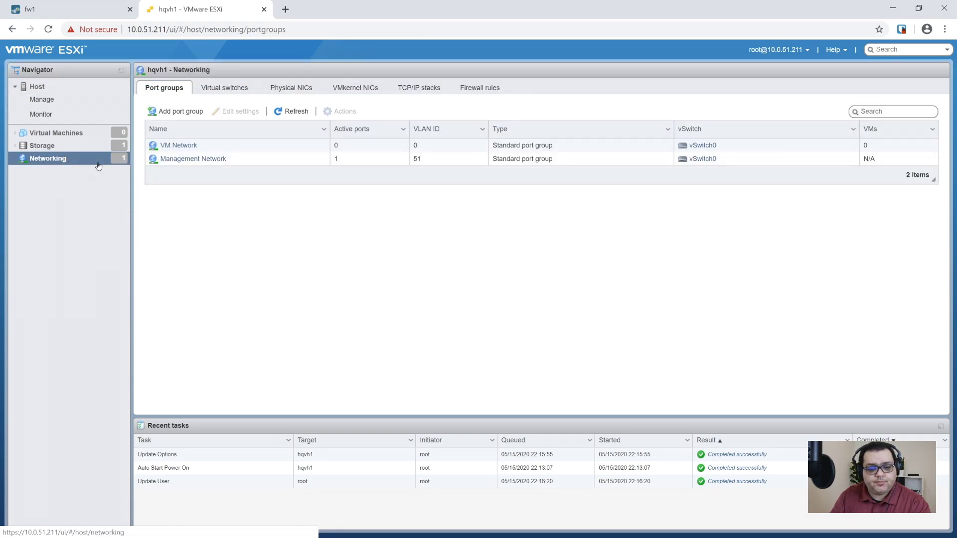
pyautogui.click(275, 151)
pyautogui.click(341, 112)
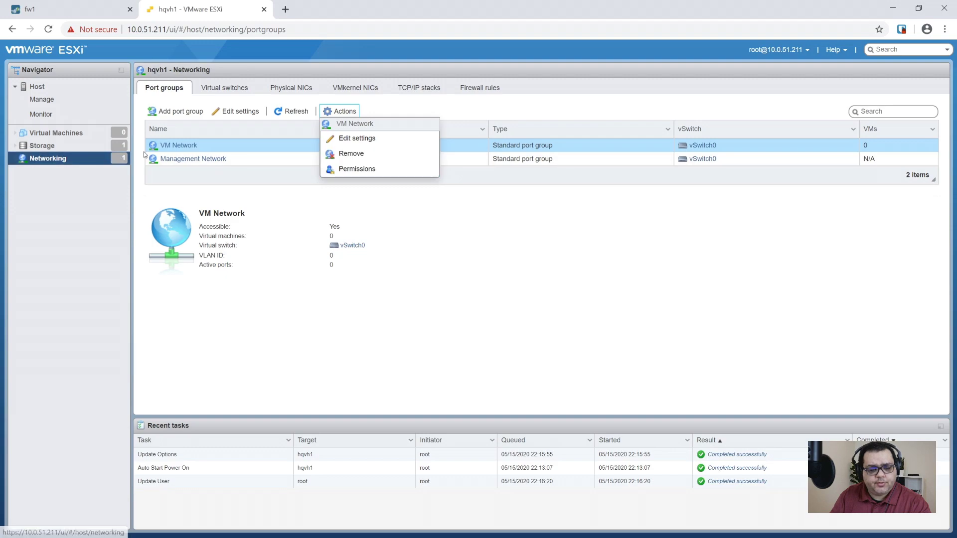
pyautogui.click(360, 153)
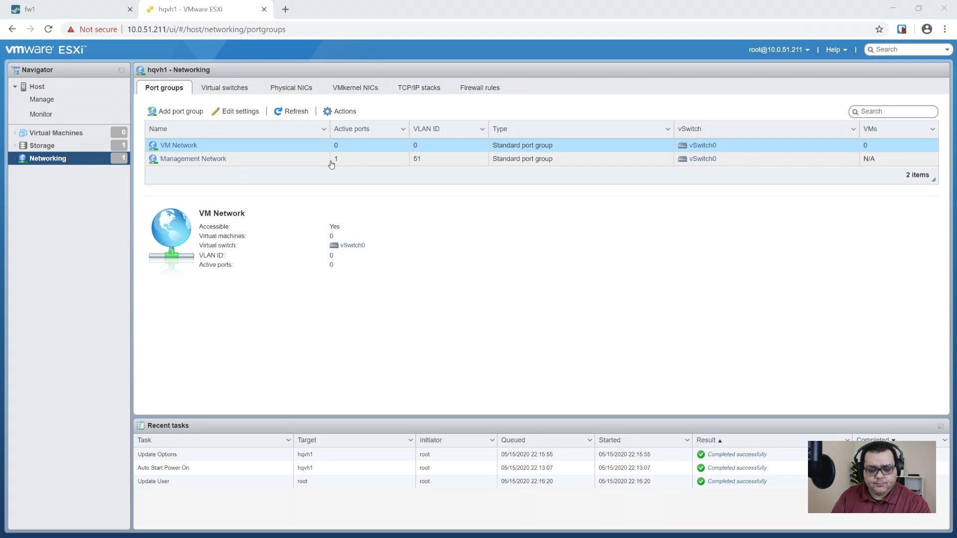
pyautogui.click(341, 111)
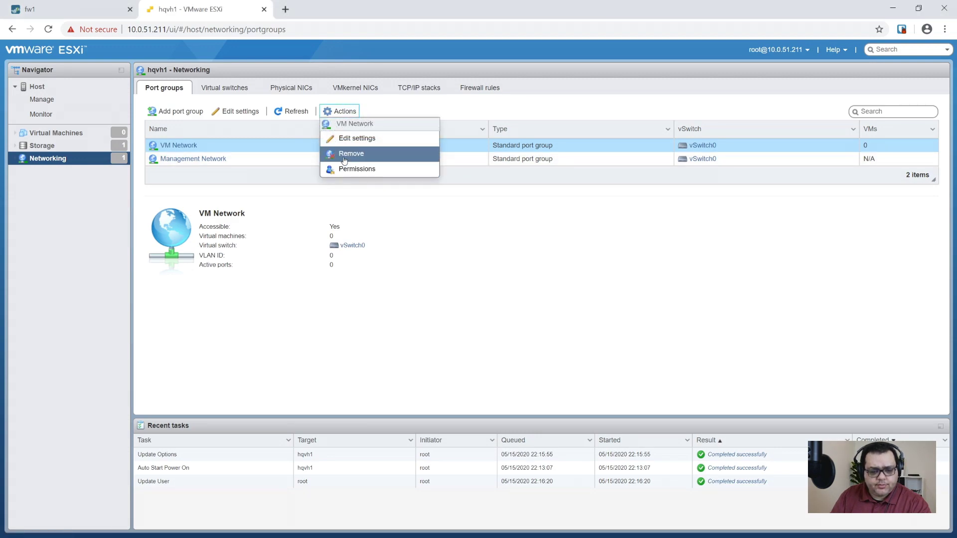
pyautogui.click(349, 154)
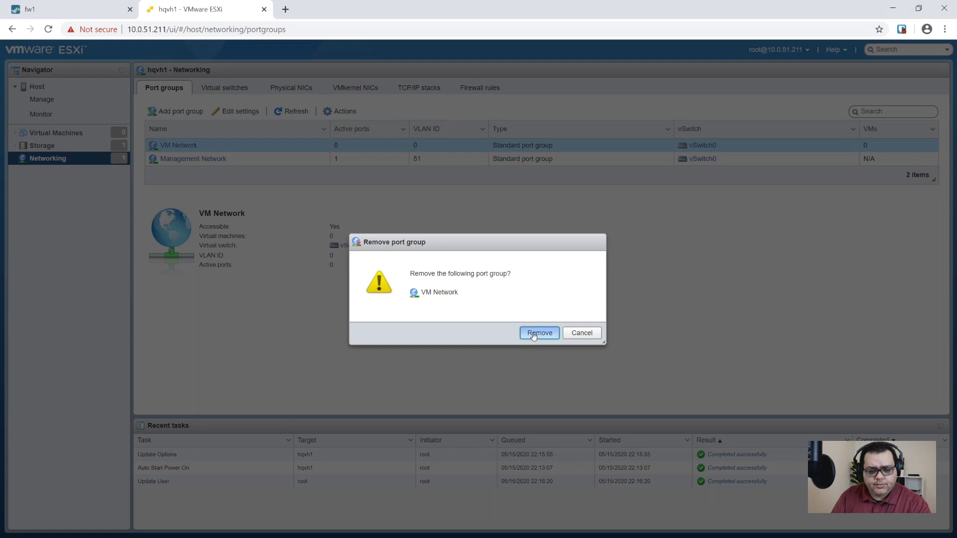
pyautogui.click(540, 333)
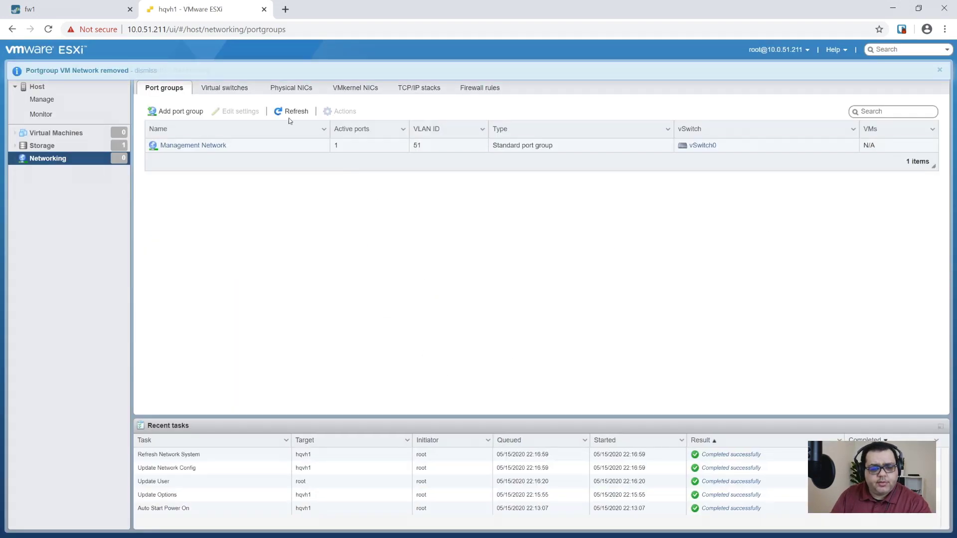
pyautogui.click(223, 86)
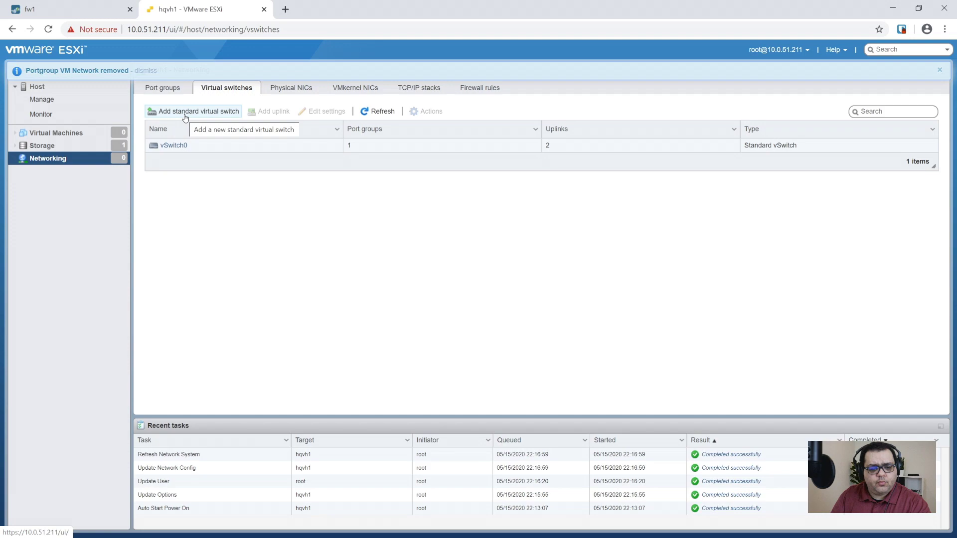
# Add standard vSwitch SECNET with uplink vmnic4 and Forged transmits set to Accept.
pyautogui.click(185, 117)
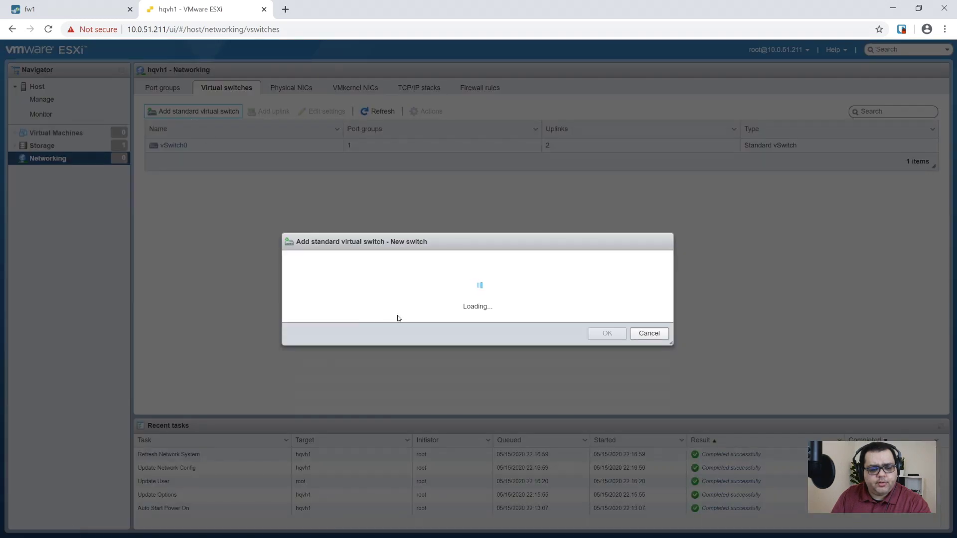
pyautogui.click(451, 253)
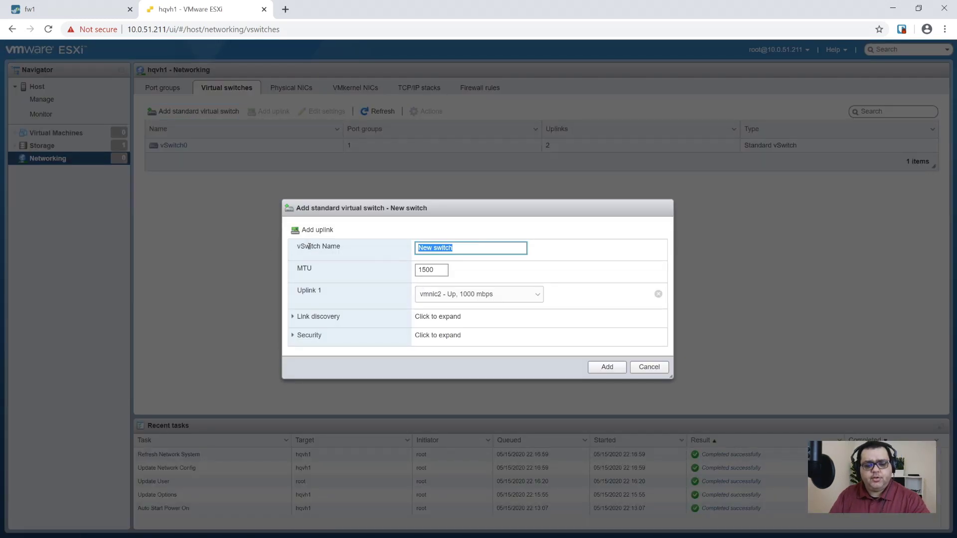
pyautogui.press('BackSpace')
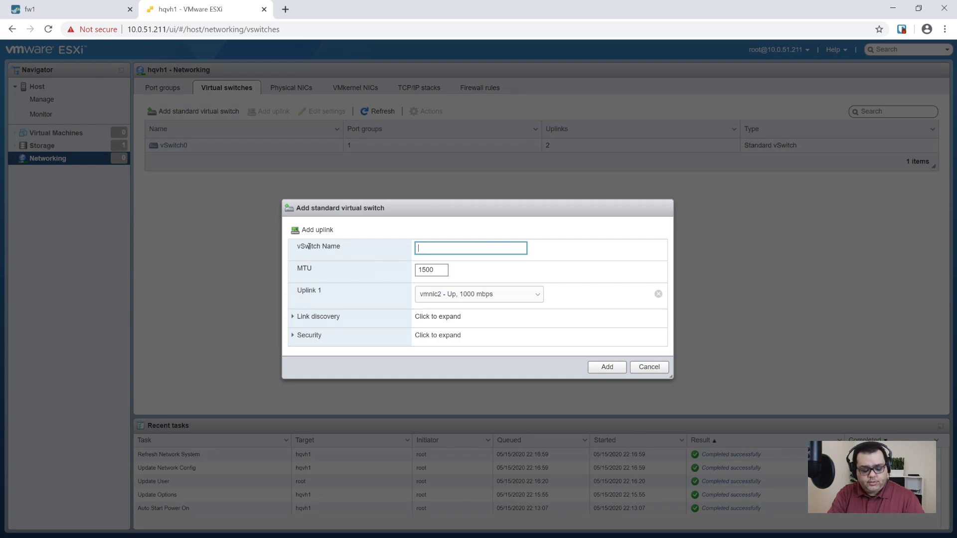
pyautogui.write('SECNET')
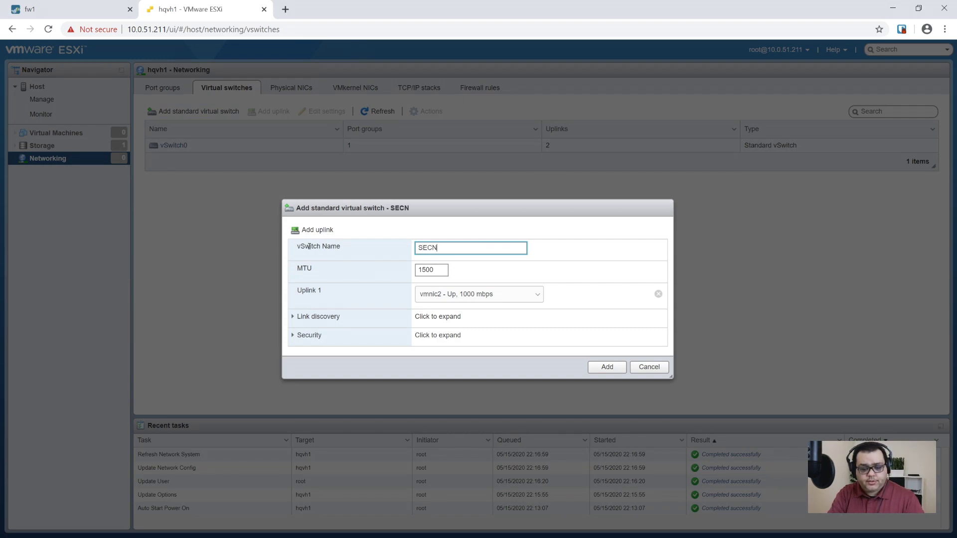
pyautogui.press('Tab')
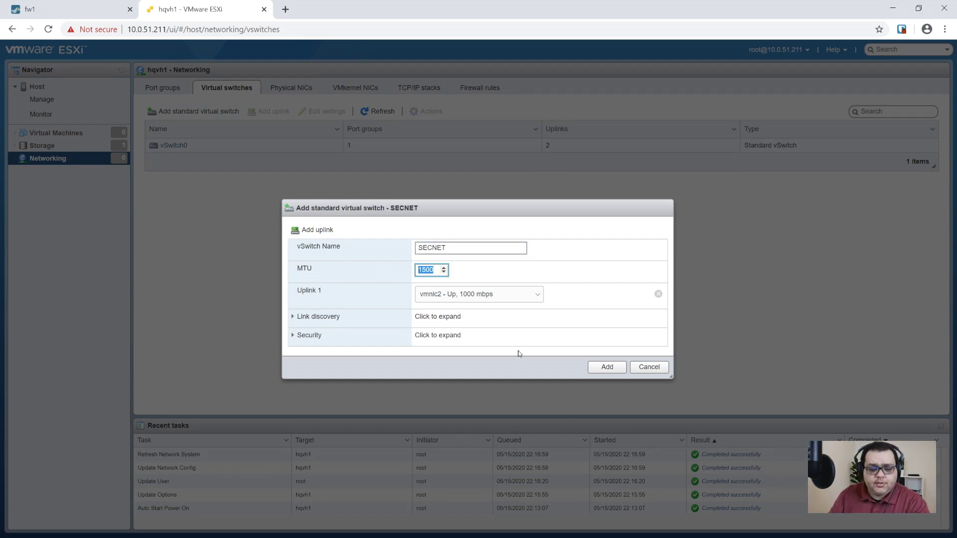
pyautogui.click(497, 300)
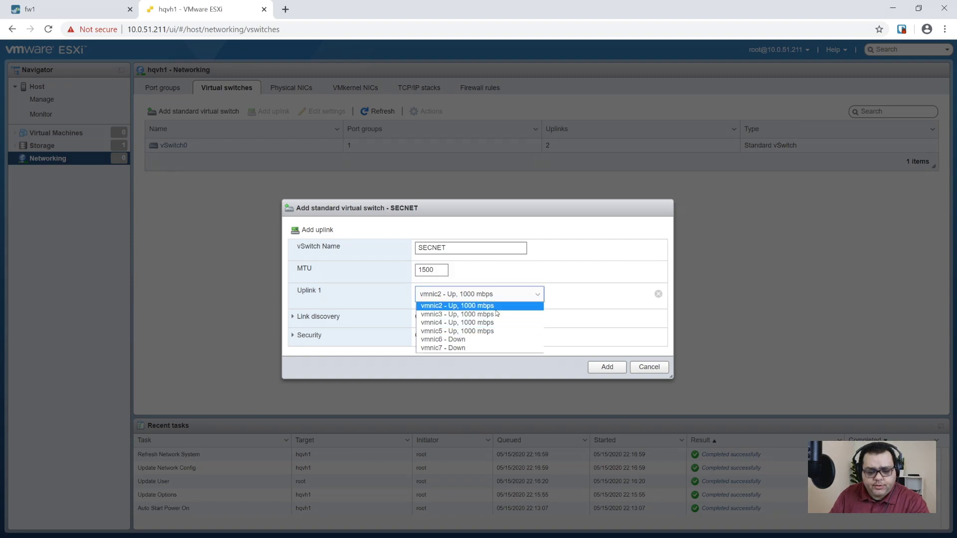
pyautogui.click(429, 326)
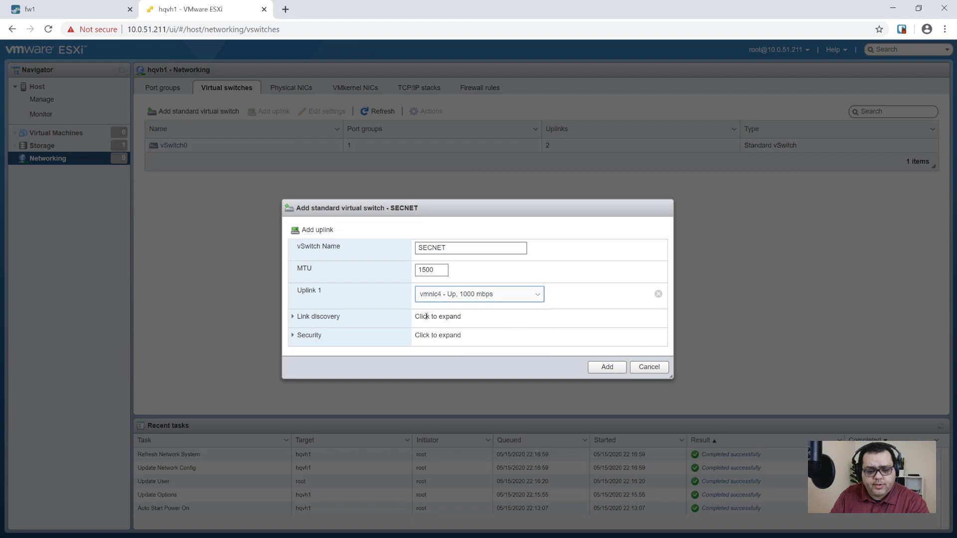
pyautogui.click(295, 336)
pyautogui.click(434, 367)
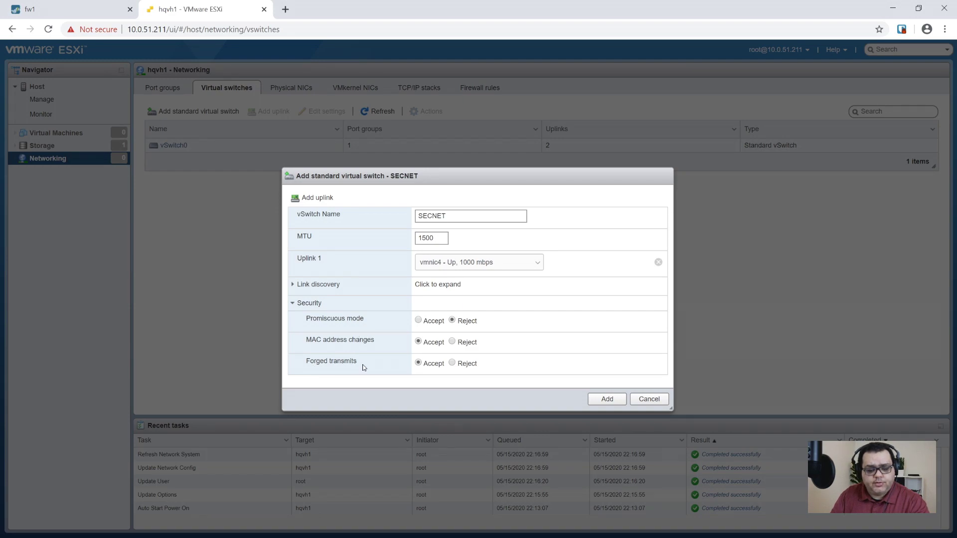
pyautogui.click(294, 287)
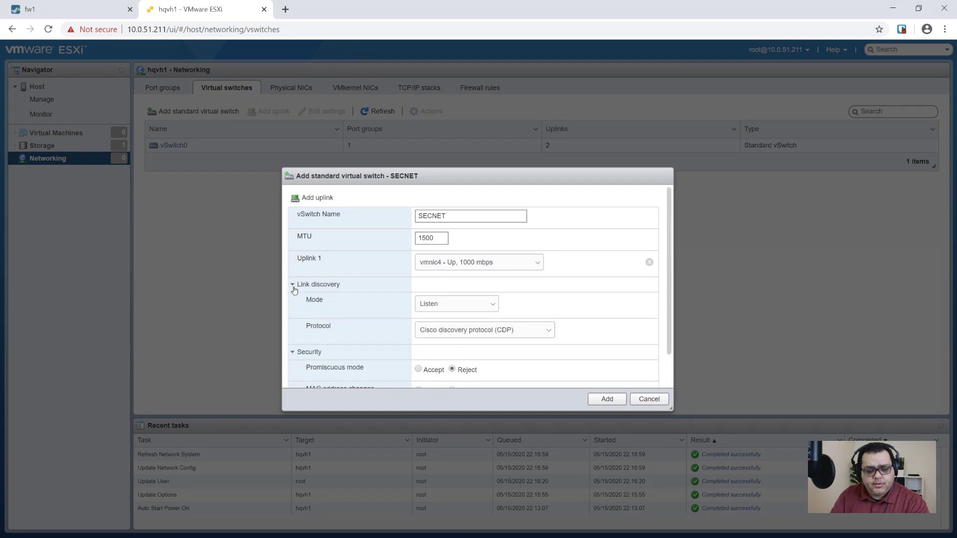
pyautogui.click(294, 289)
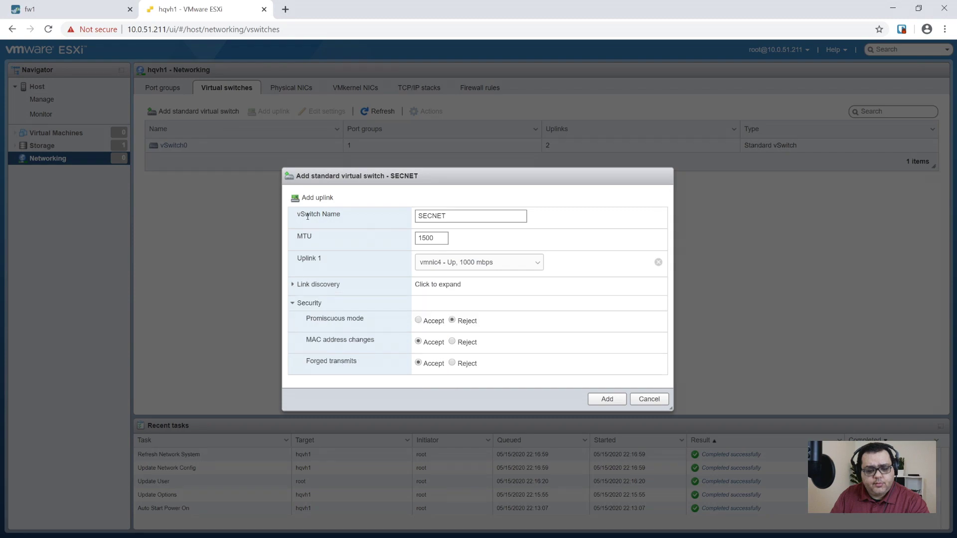
pyautogui.click(607, 399)
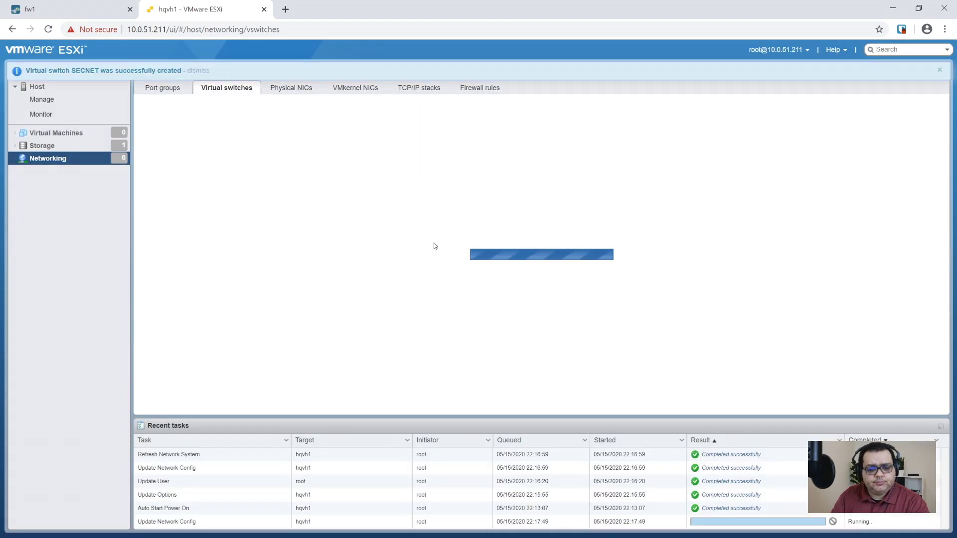
# Add vmnic5 as SECNET's second uplink and save the switch.
pyautogui.click(229, 165)
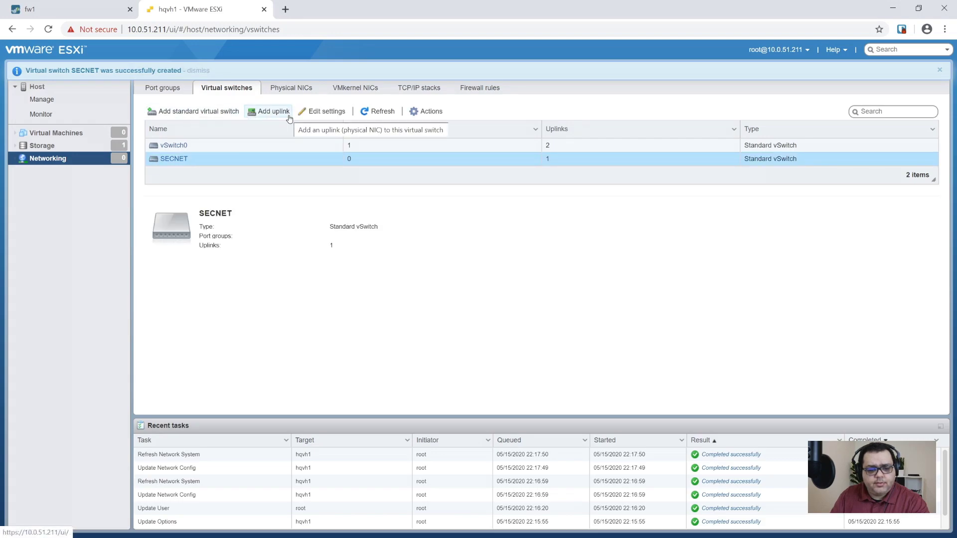
pyautogui.click(272, 113)
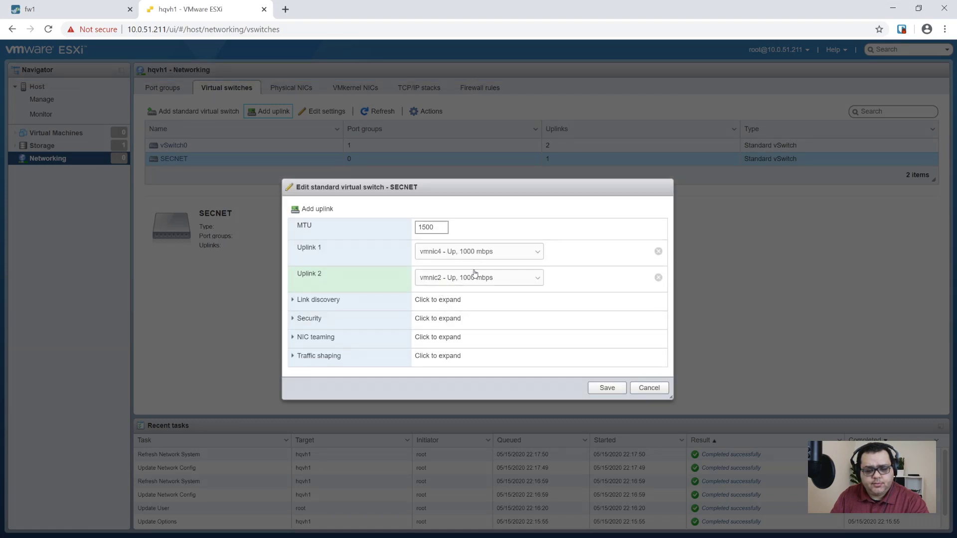
pyautogui.click(469, 280)
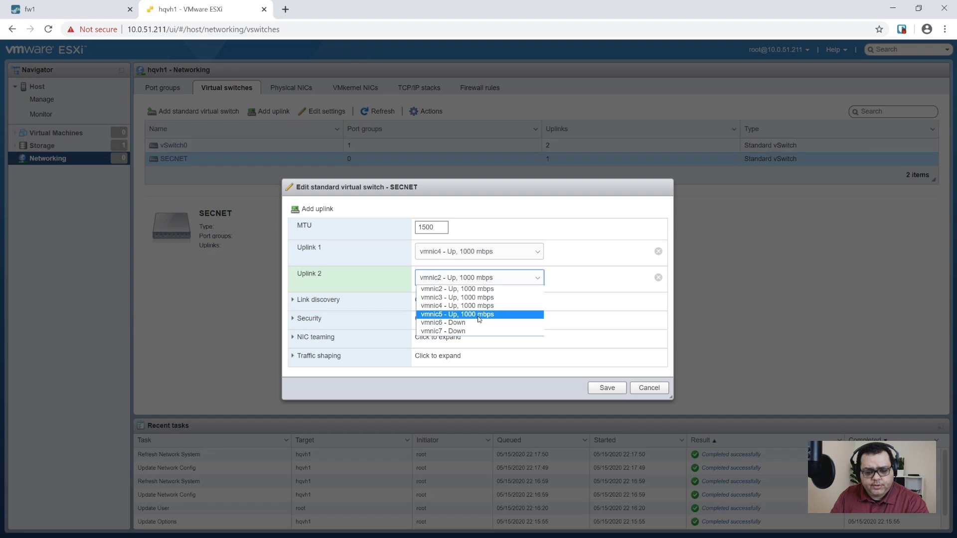
pyautogui.click(479, 315)
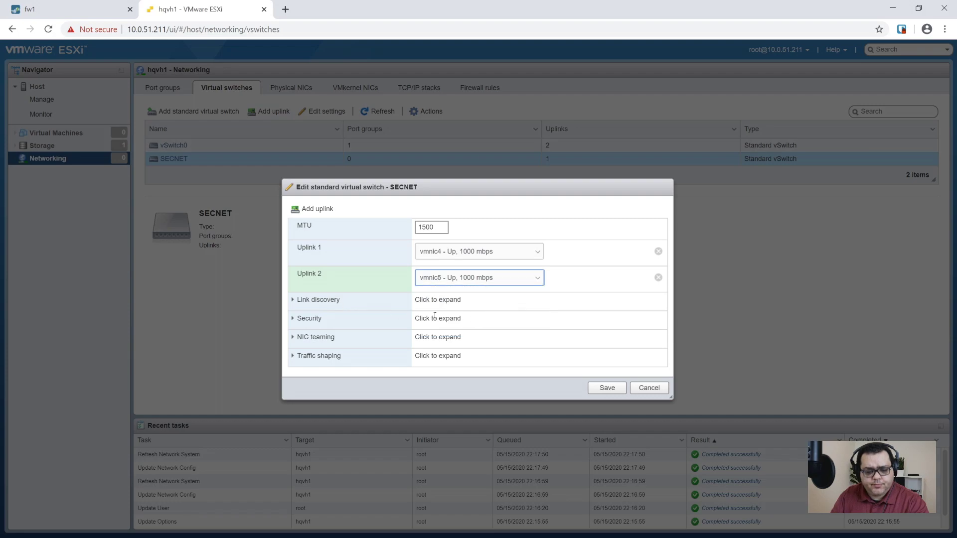
pyautogui.click(618, 389)
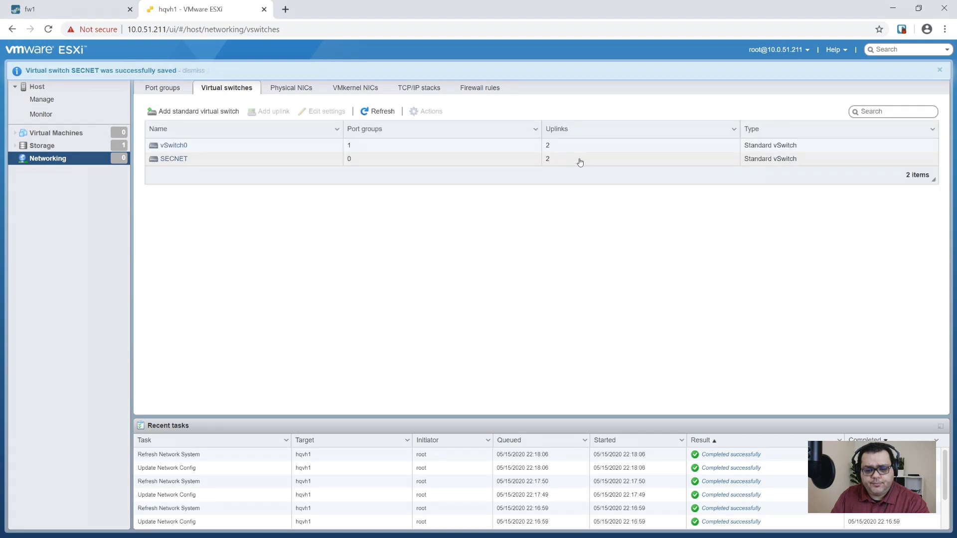
# Review SECNET's NIC teaming settings and cancel without changes.
pyautogui.click(299, 163)
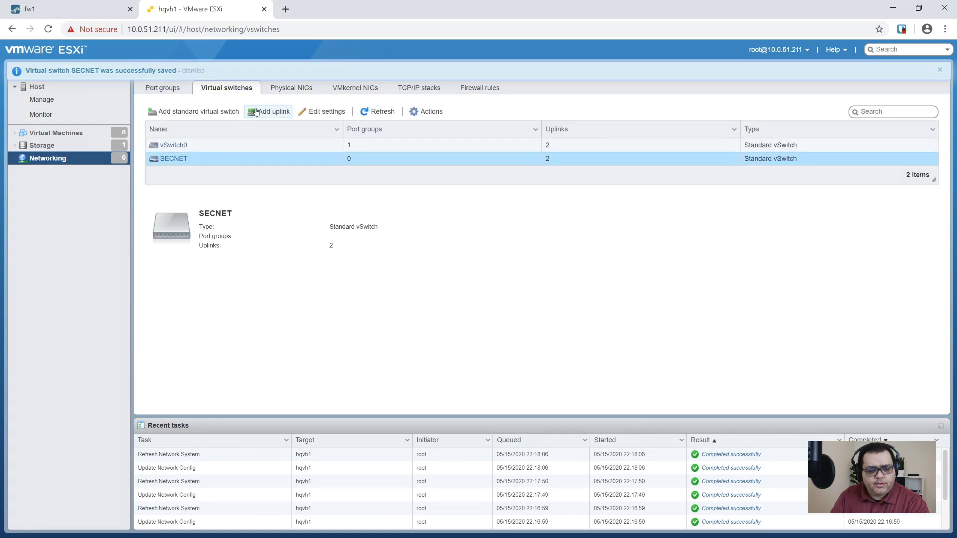
pyautogui.click(423, 112)
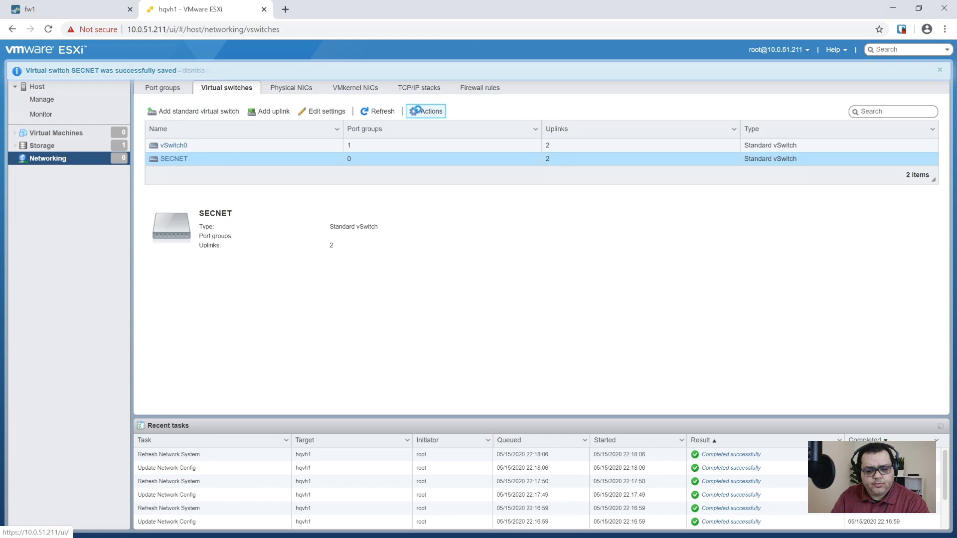
pyautogui.click(442, 158)
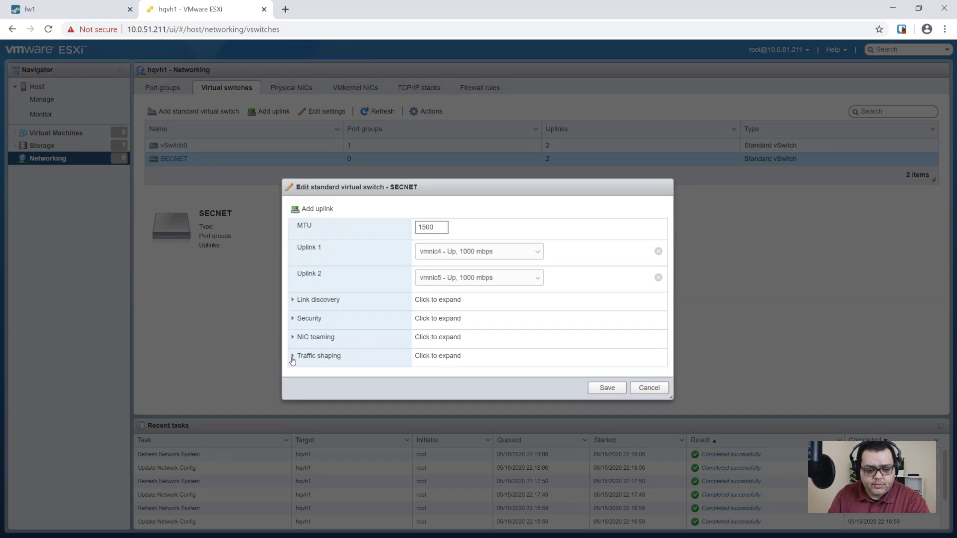
pyautogui.click(294, 338)
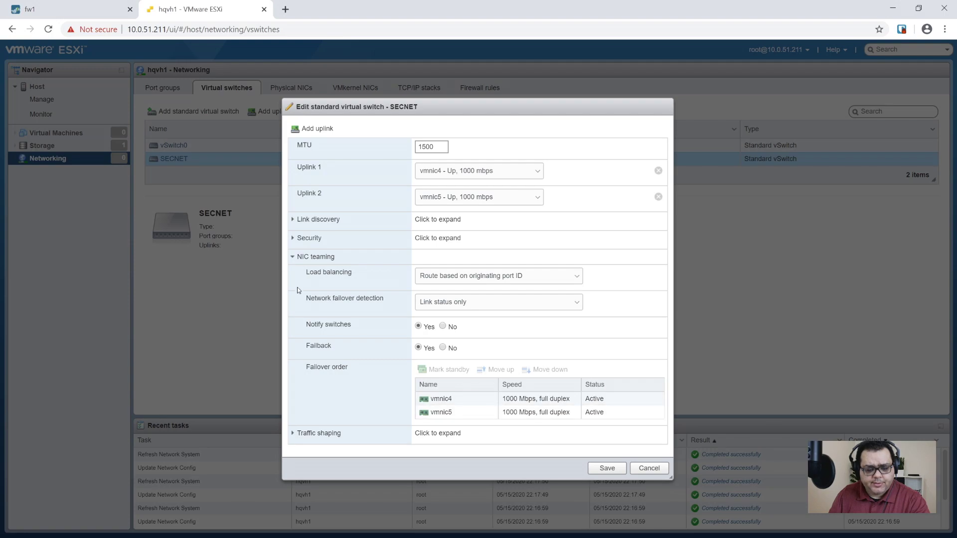
pyautogui.click(649, 468)
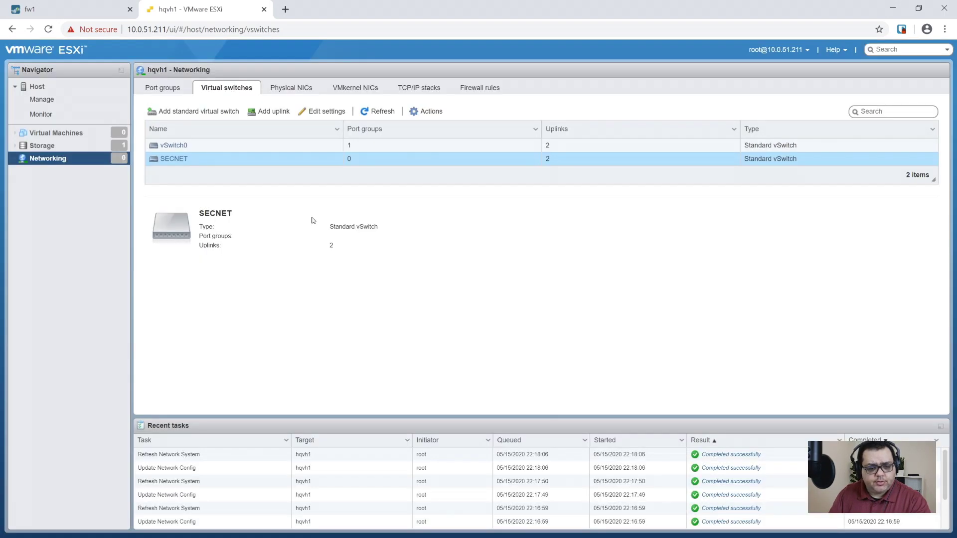
# Mark vmnic1 active in vSwitch0's failover order and save vSwitch0.
pyautogui.click(192, 147)
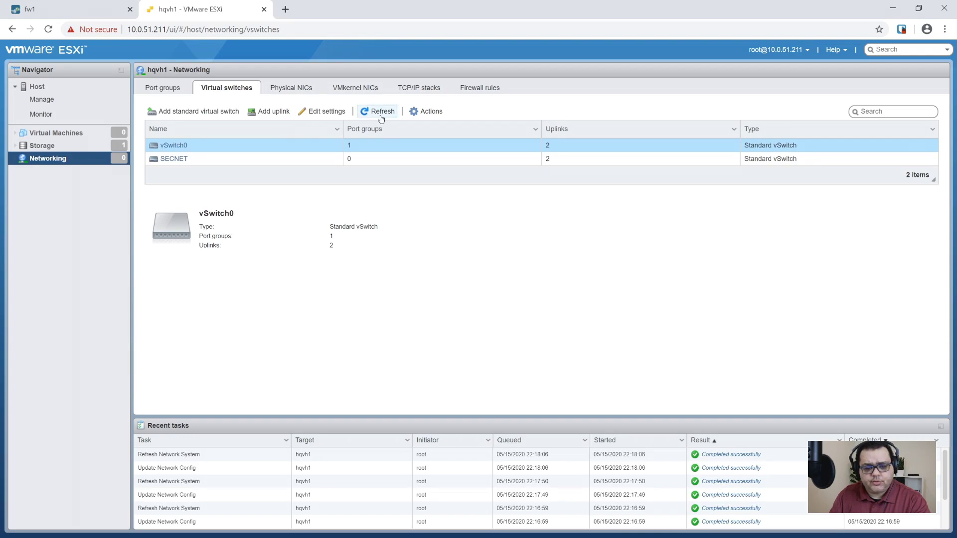
pyautogui.click(323, 111)
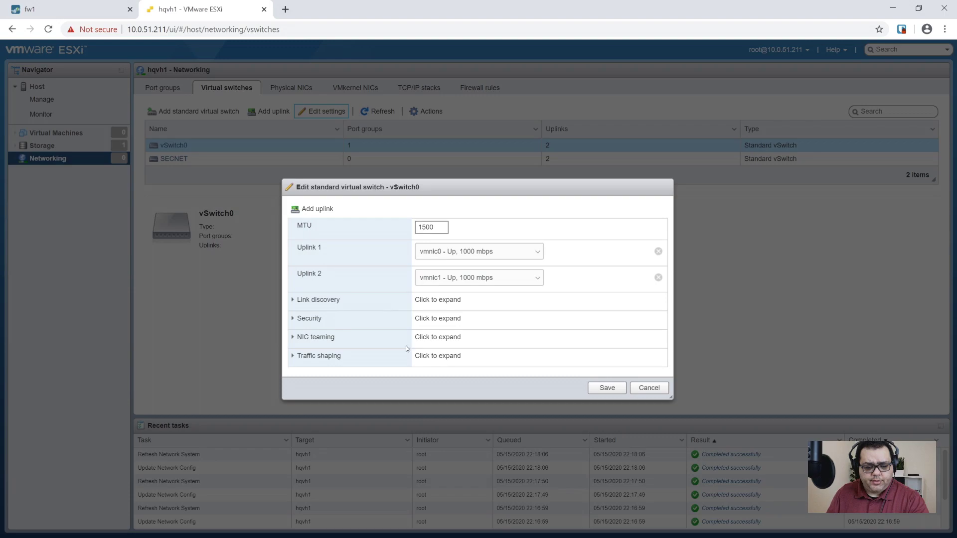
pyautogui.click(294, 337)
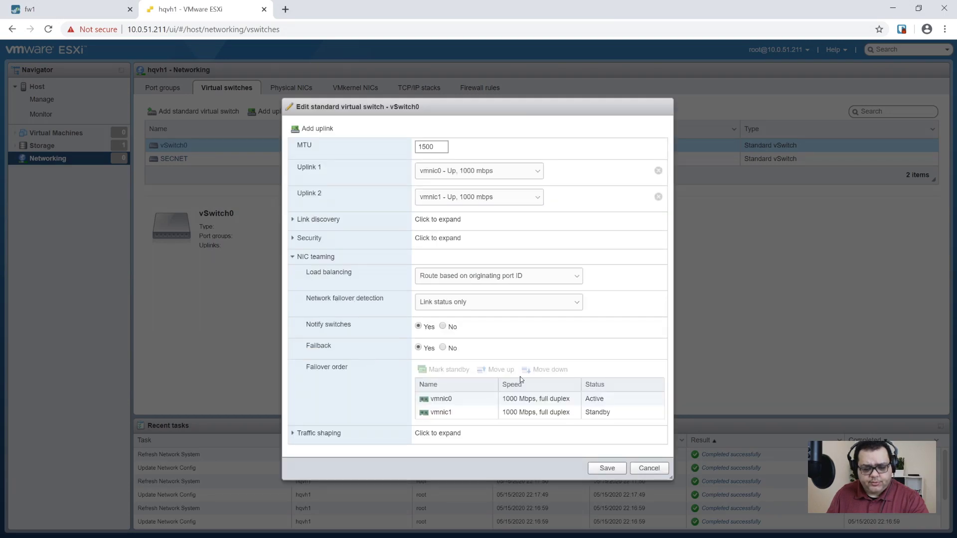
pyautogui.click(602, 413)
pyautogui.click(441, 370)
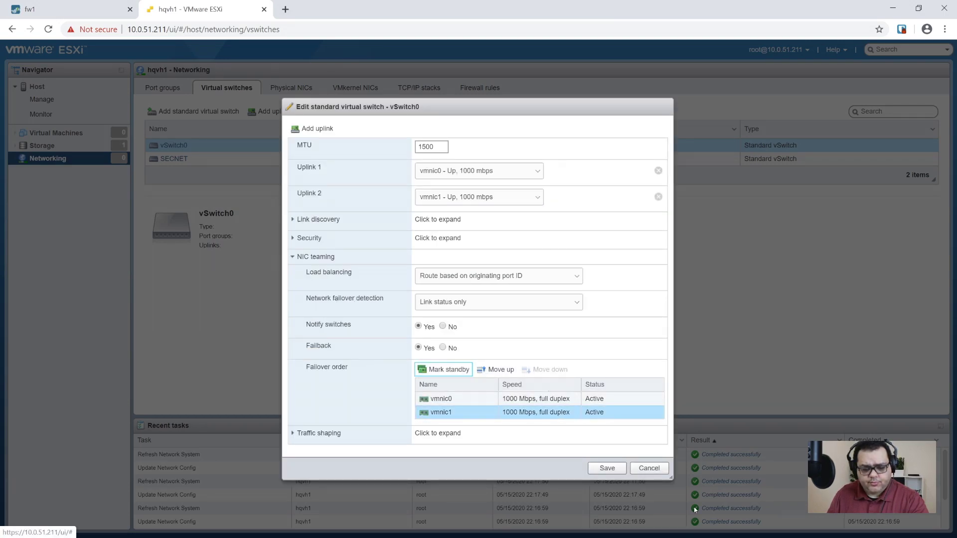
pyautogui.click(617, 470)
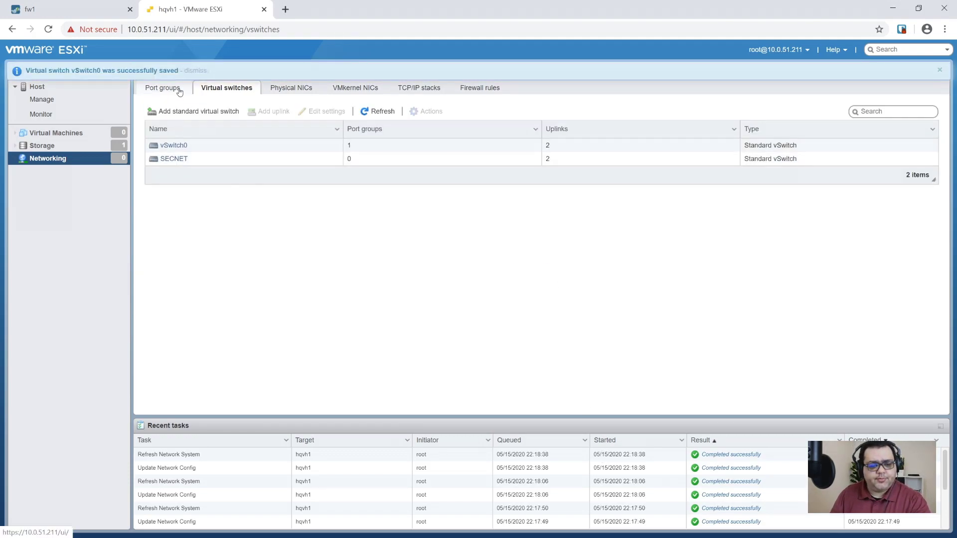
# Show the Port groups list, containing only Management Network on vSwitch0 (VLAN 51).
pyautogui.click(293, 88)
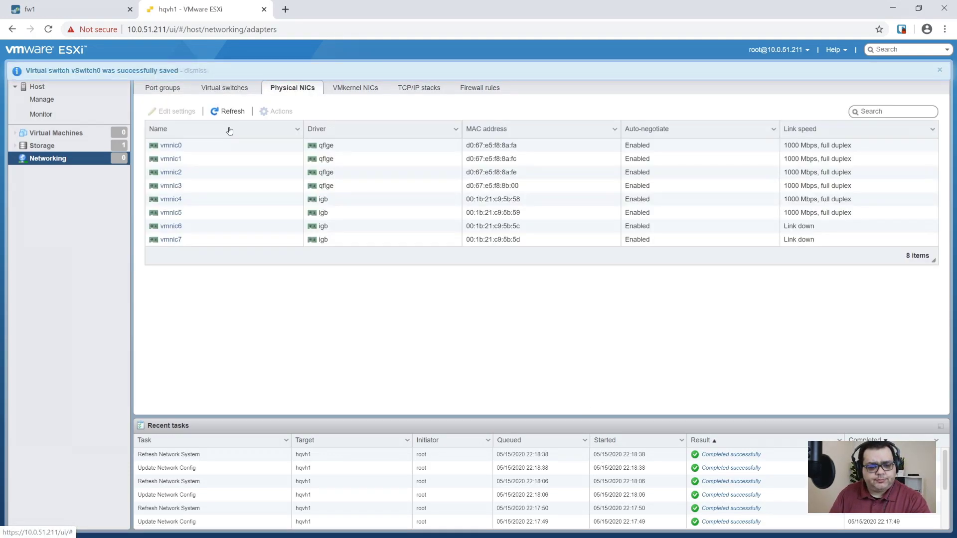
pyautogui.click(166, 89)
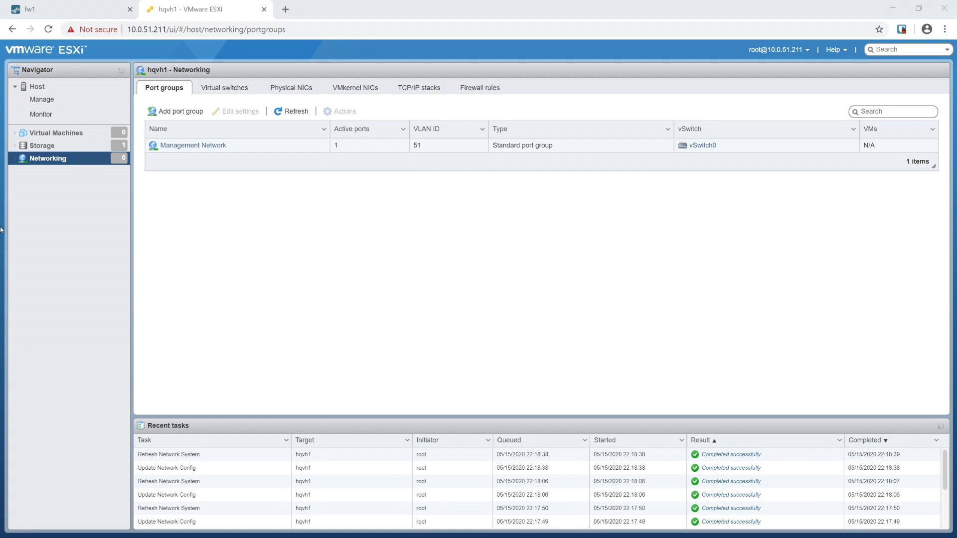
# Add port group SECNET_AAA with VLAN ID 31 on vSwitch SECNET.
pyautogui.click(174, 111)
pyautogui.click(499, 246)
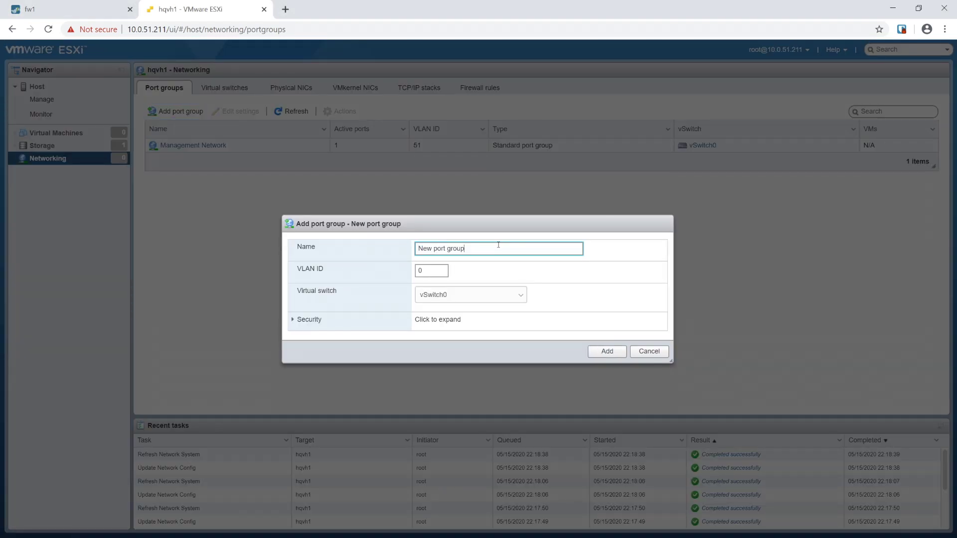
pyautogui.write('SECNET_AAA')
pyautogui.press('Tab')
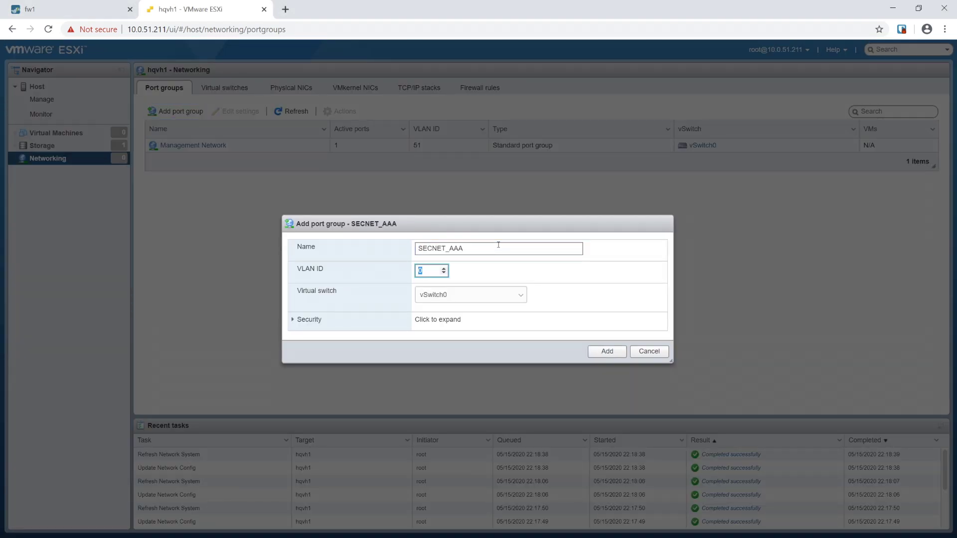
pyautogui.write('31')
pyautogui.click(471, 295)
pyautogui.click(469, 315)
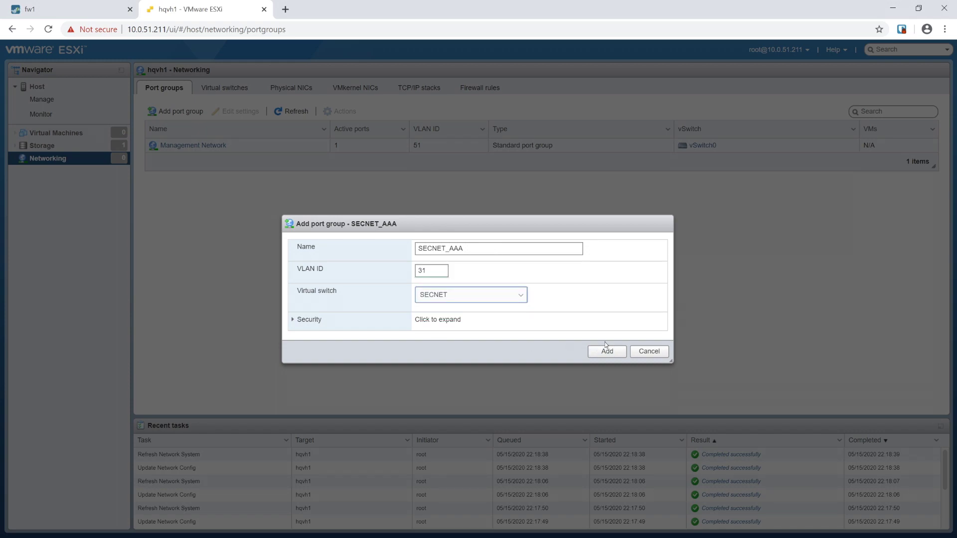
pyautogui.click(607, 350)
# Add port group SECNET_DMZ with VLAN ID 21 on vSwitch SECNET.
pyautogui.click(174, 111)
pyautogui.click(371, 247)
pyautogui.write('SE')
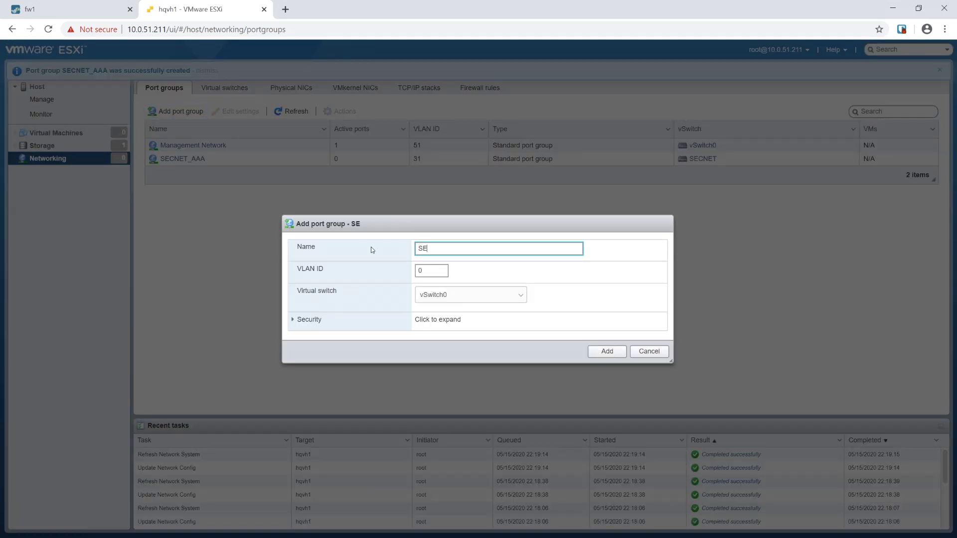
pyautogui.write('CNET_DMZ')
pyautogui.press('Tab')
pyautogui.write('21')
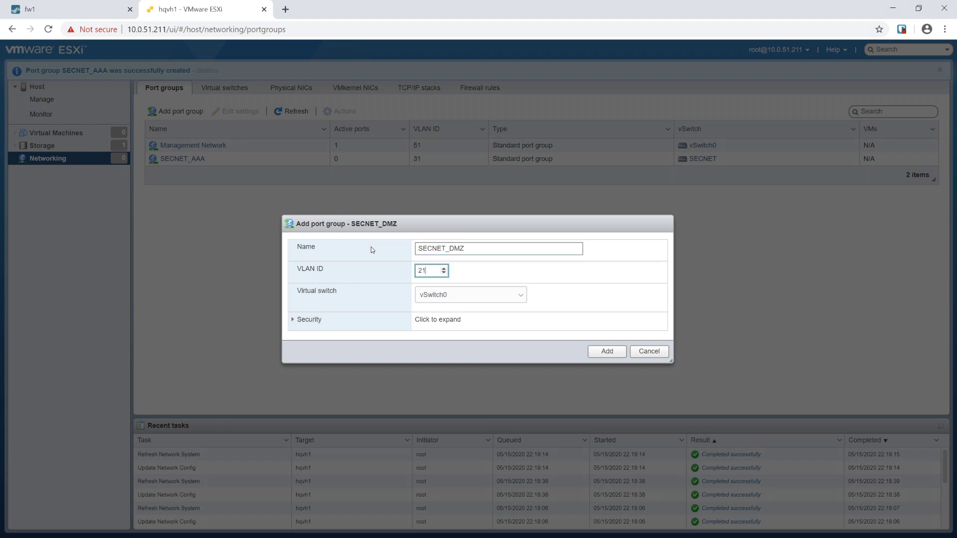
pyautogui.press('Tab')
pyautogui.click(478, 297)
pyautogui.click(468, 315)
pyautogui.click(607, 351)
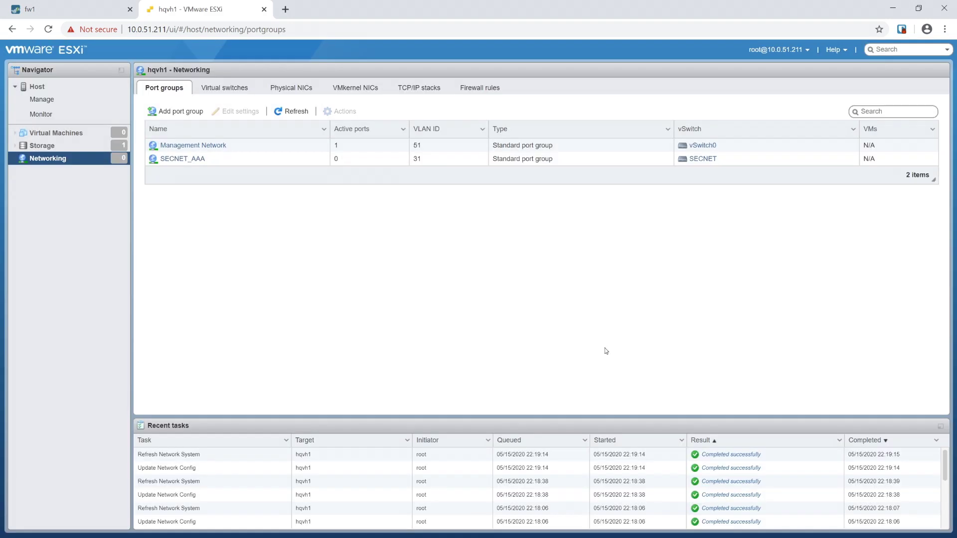
# Add port group SECNET_SEC with VLAN ID 41 on vSwitch SECNET.
pyautogui.click(175, 112)
pyautogui.tripleClick(459, 249)
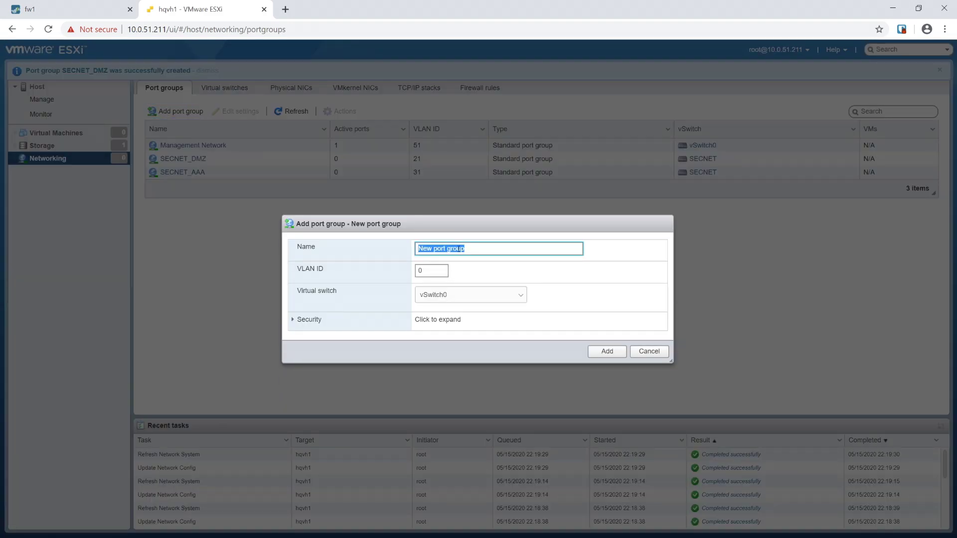
pyautogui.write('SECNET_SEC')
pyautogui.press('Tab')
pyautogui.write('41')
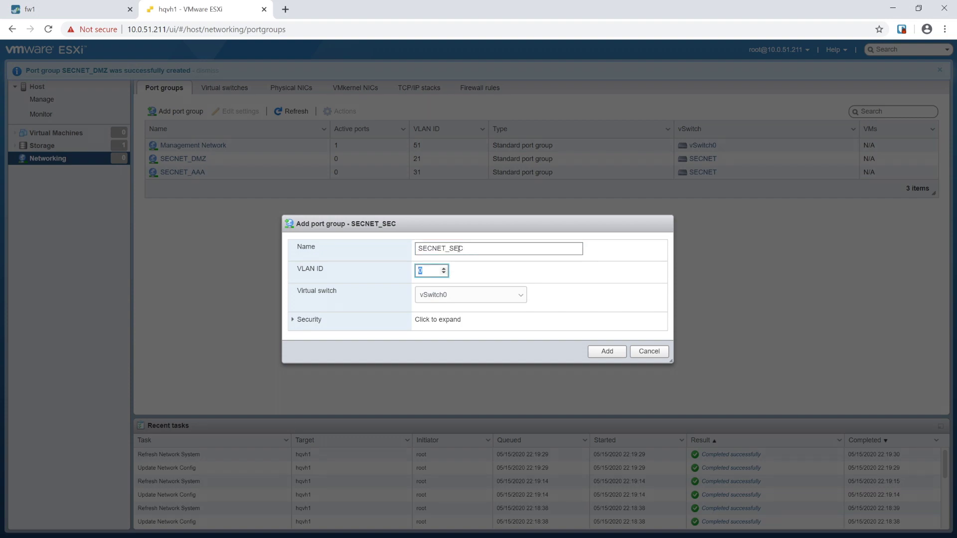
pyautogui.press('Tab')
pyautogui.press('Down')
pyautogui.click(608, 351)
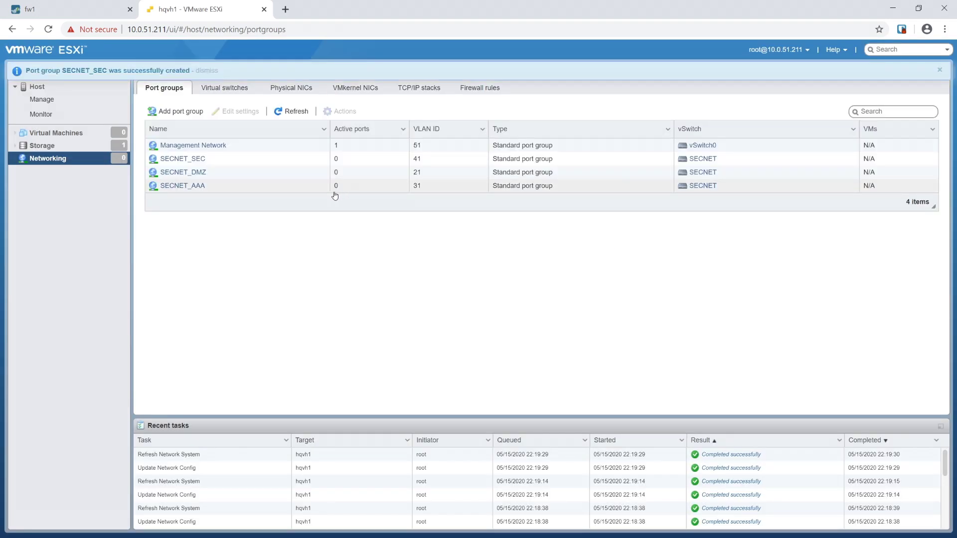
# Add port group SECNET_SRV with VLAN ID 11 on vSwitch SECNET.
pyautogui.click(145, 114)
pyautogui.tripleClick(479, 248)
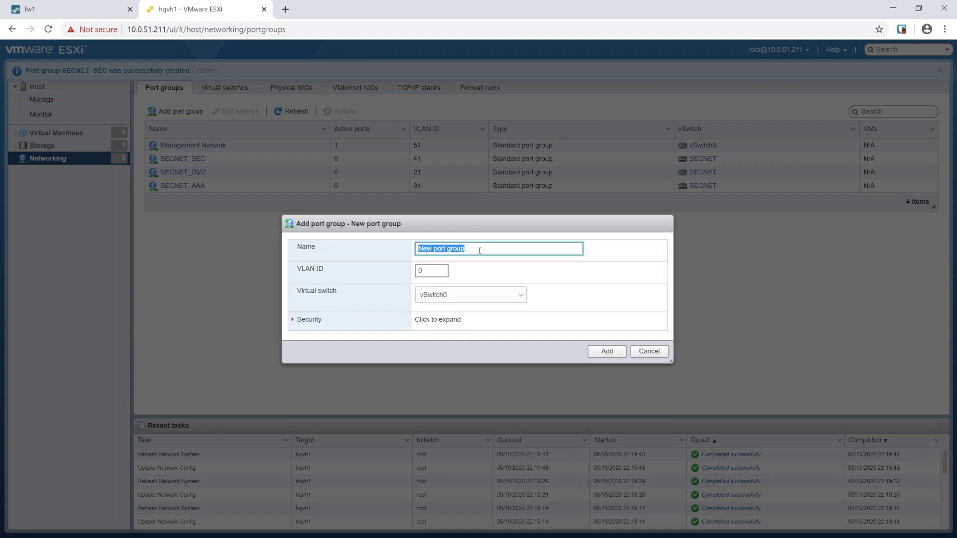
pyautogui.write('SECNET_')
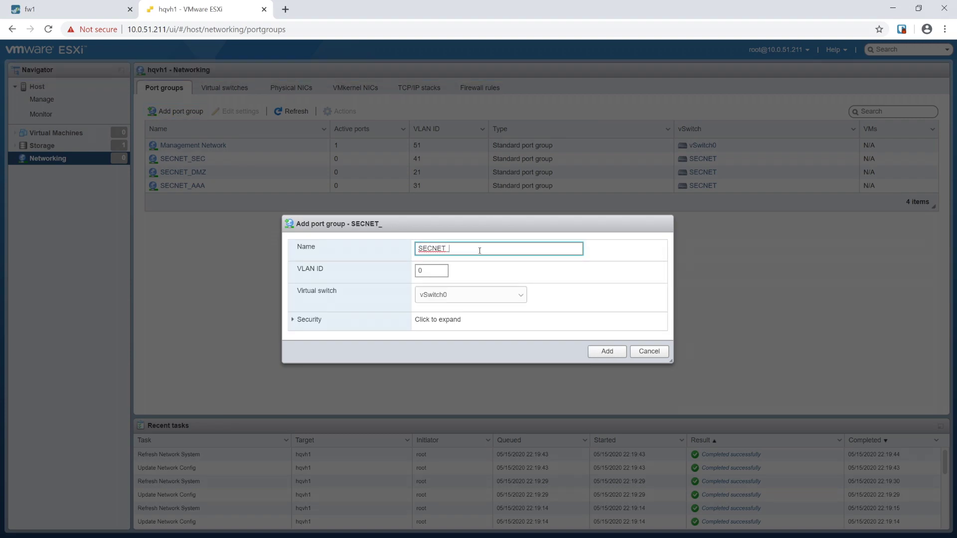
pyautogui.write('SRV')
pyautogui.press('Tab')
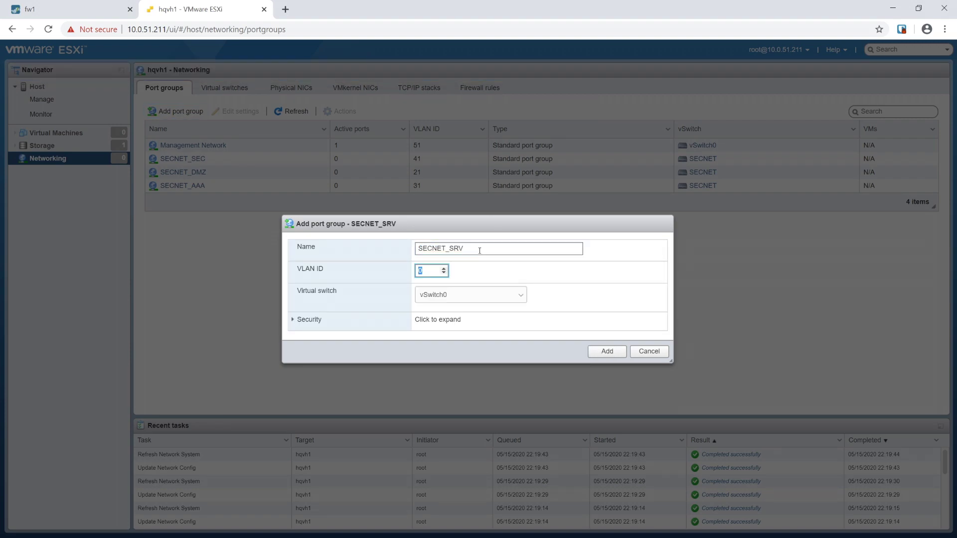
pyautogui.write('11')
pyautogui.press('Tab')
pyautogui.click(476, 299)
pyautogui.click(452, 314)
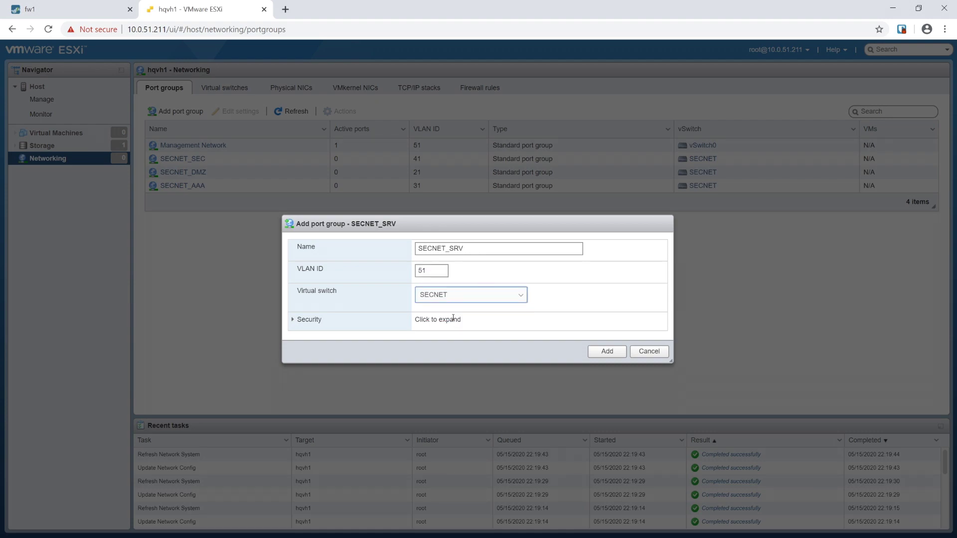
pyautogui.click(600, 353)
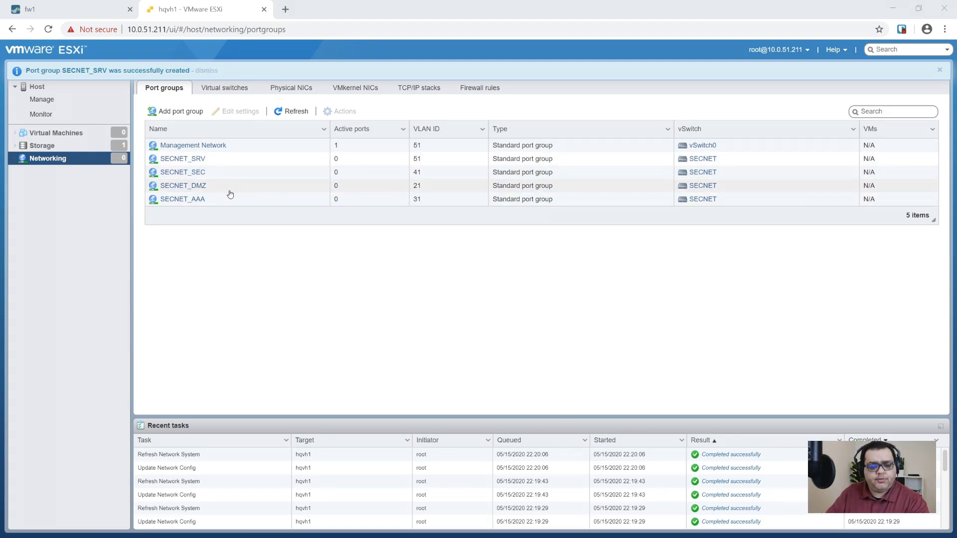
# Check the SECNET_SRV, SEC, DMZ and AAA port group details, then view Storage datastores.
pyautogui.click(260, 161)
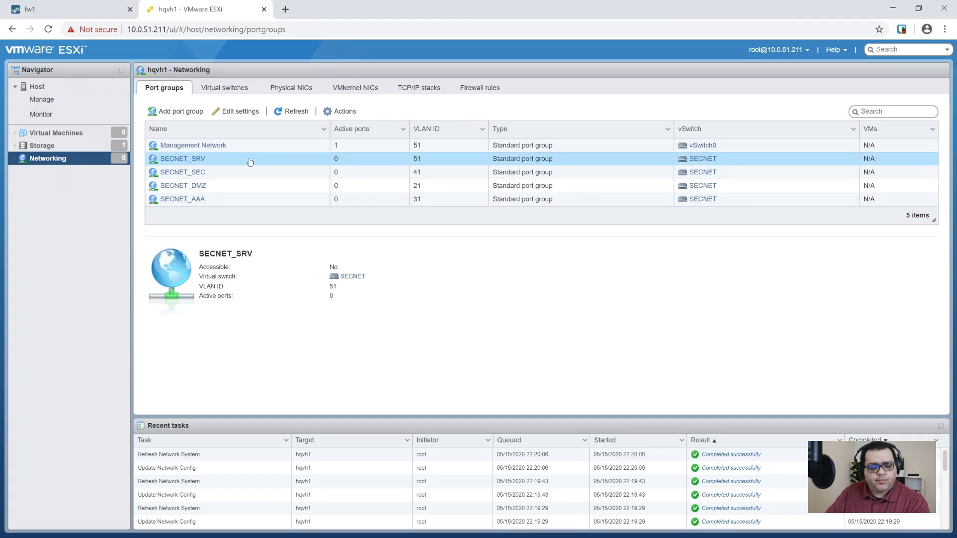
pyautogui.click(250, 183)
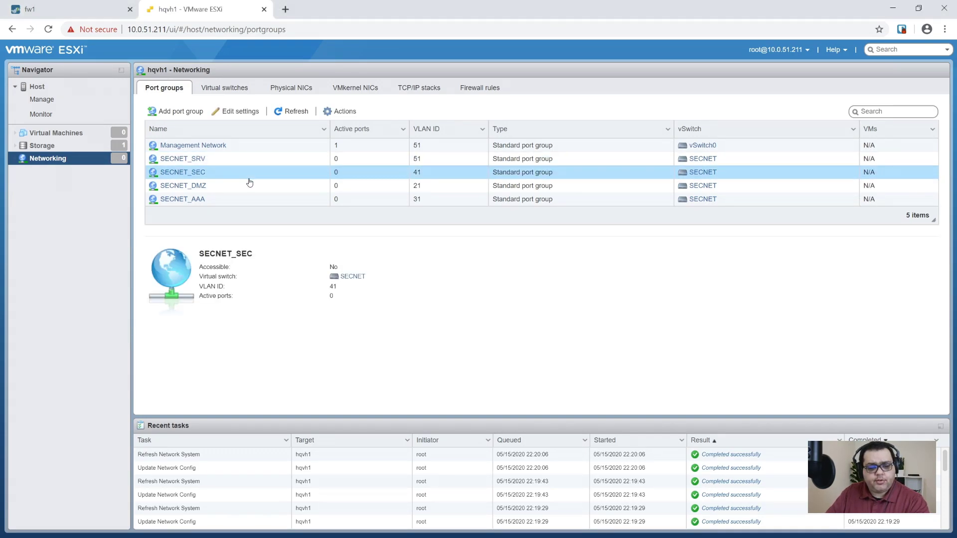
pyautogui.click(252, 187)
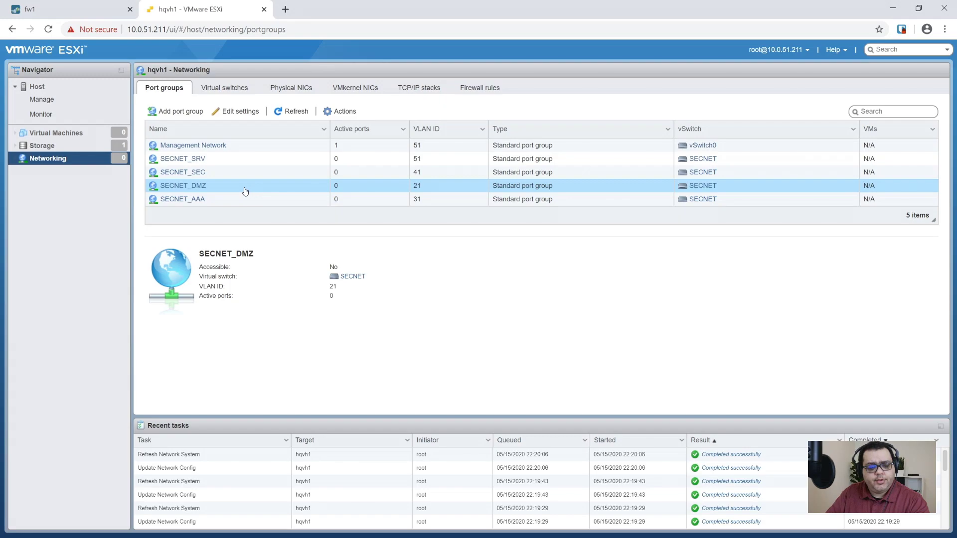
pyautogui.click(234, 208)
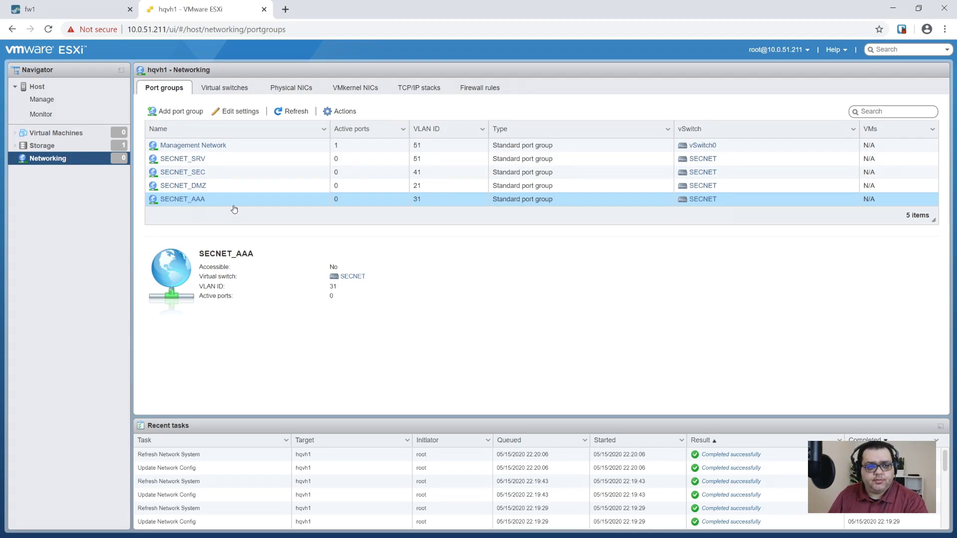
pyautogui.click(42, 145)
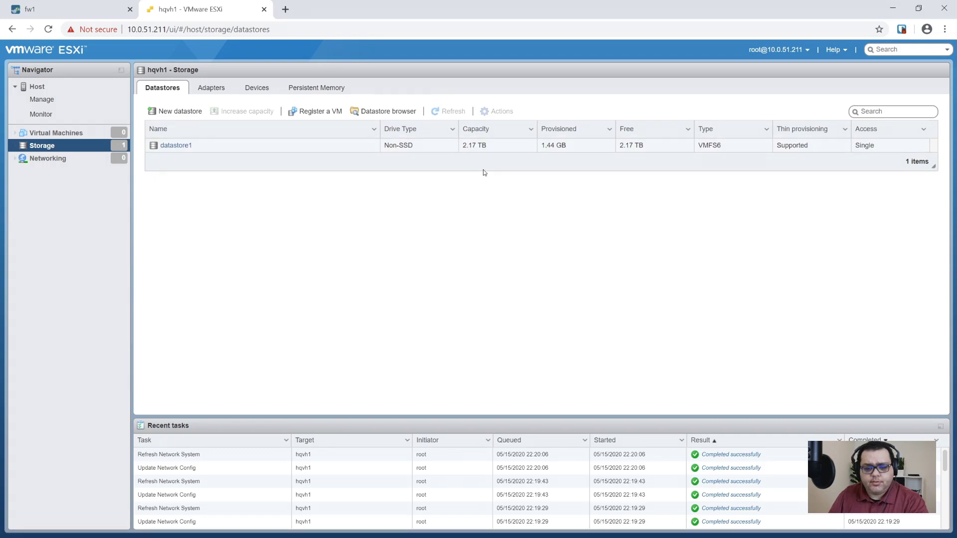
# Rename datastore1 to hqvh1_datastore1, then check Virtual Machines and return to the host overview.
pyautogui.click(681, 151)
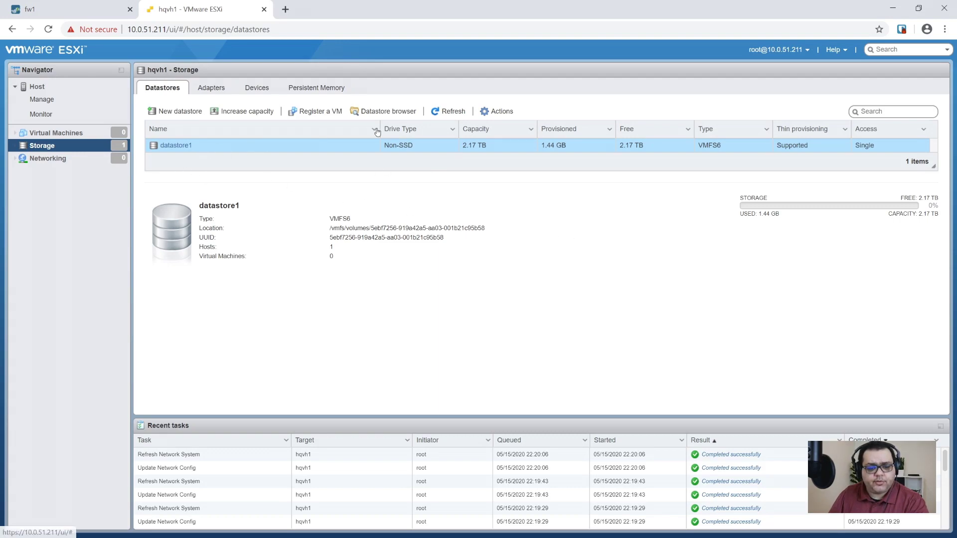
pyautogui.click(490, 112)
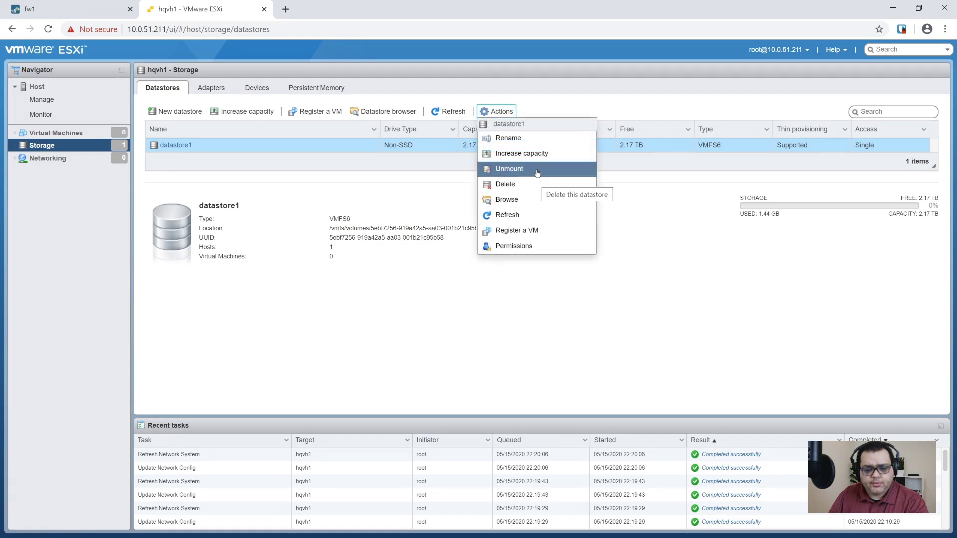
pyautogui.click(535, 138)
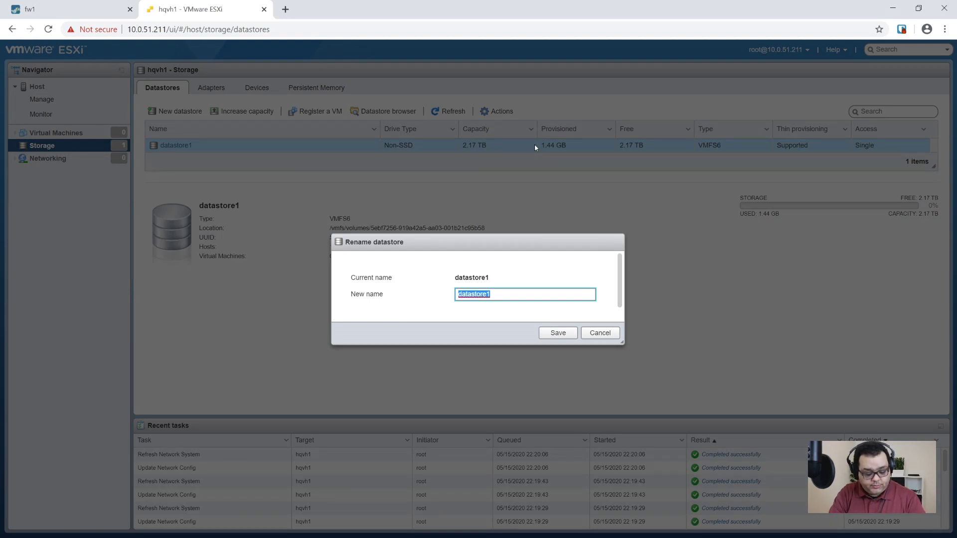
pyautogui.write('hqv')
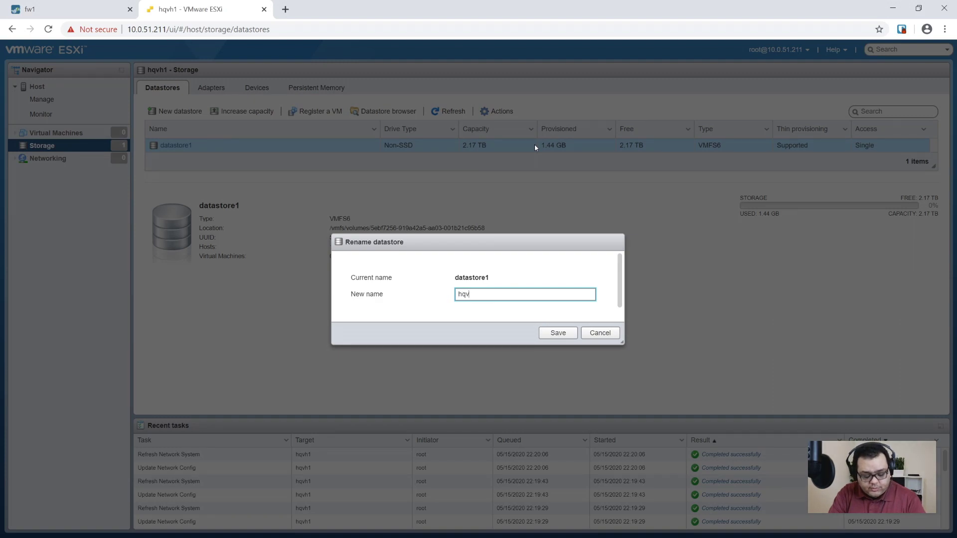
pyautogui.write('h1_dat')
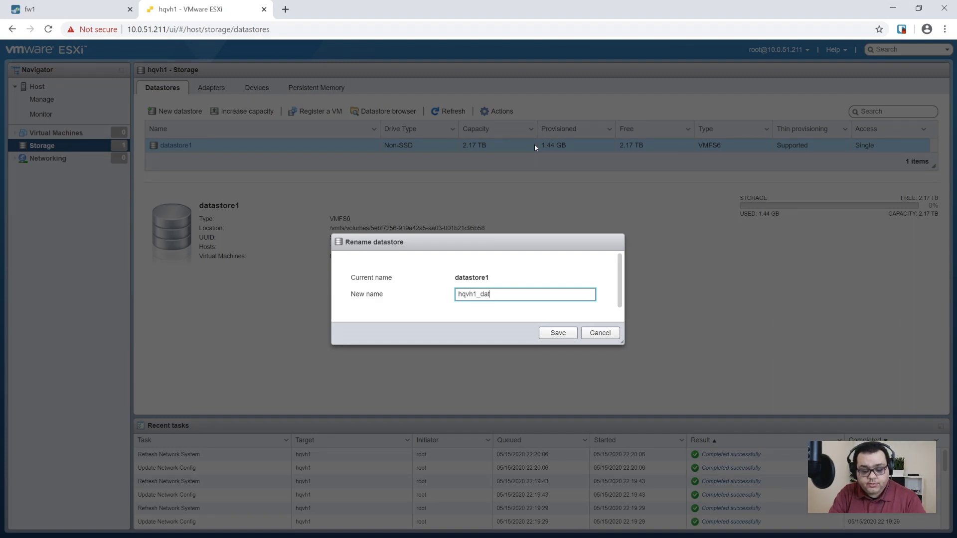
pyautogui.write('a')
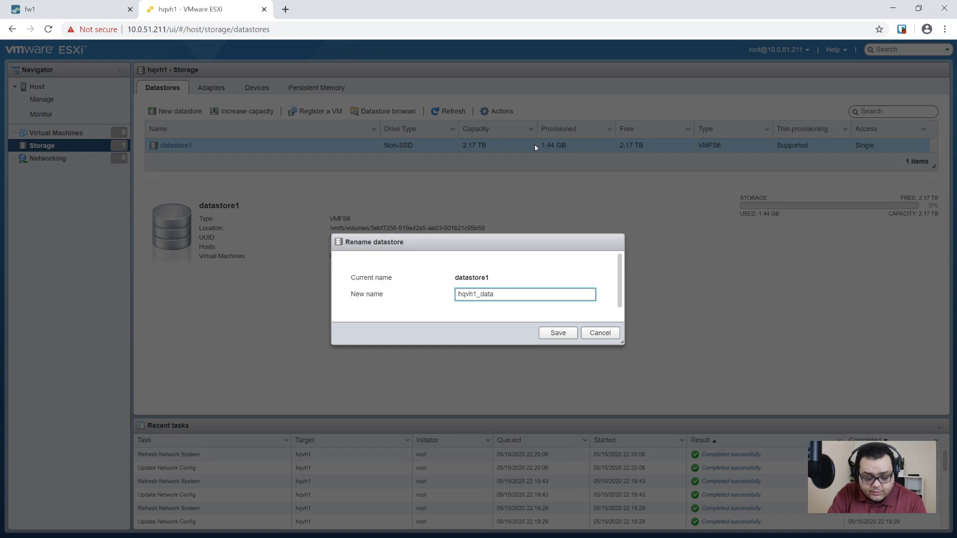
pyautogui.write('stoore1')
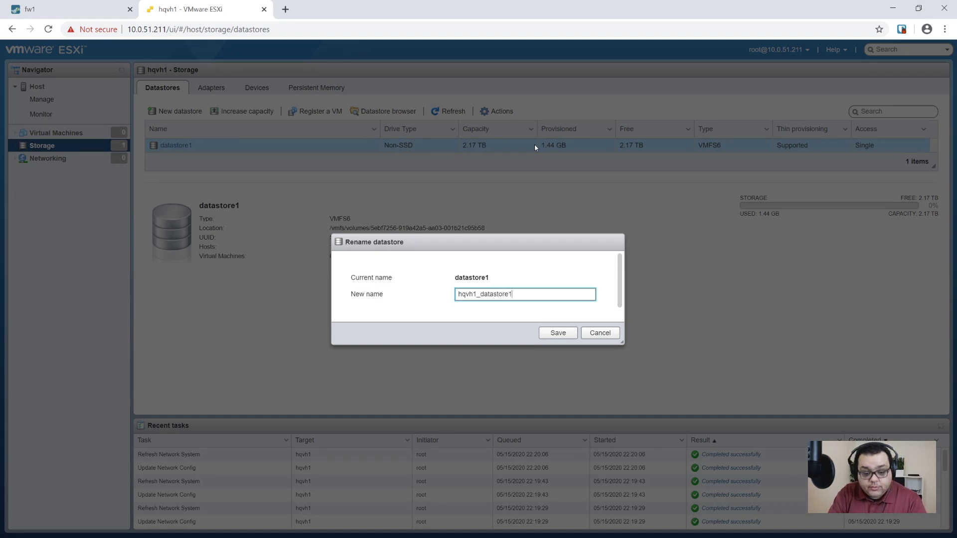
pyautogui.click(556, 332)
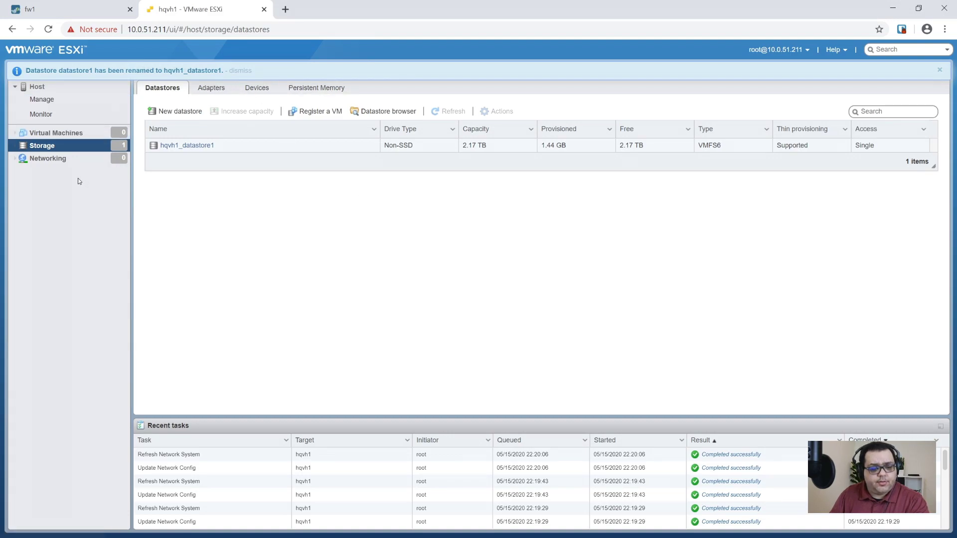
pyautogui.click(57, 139)
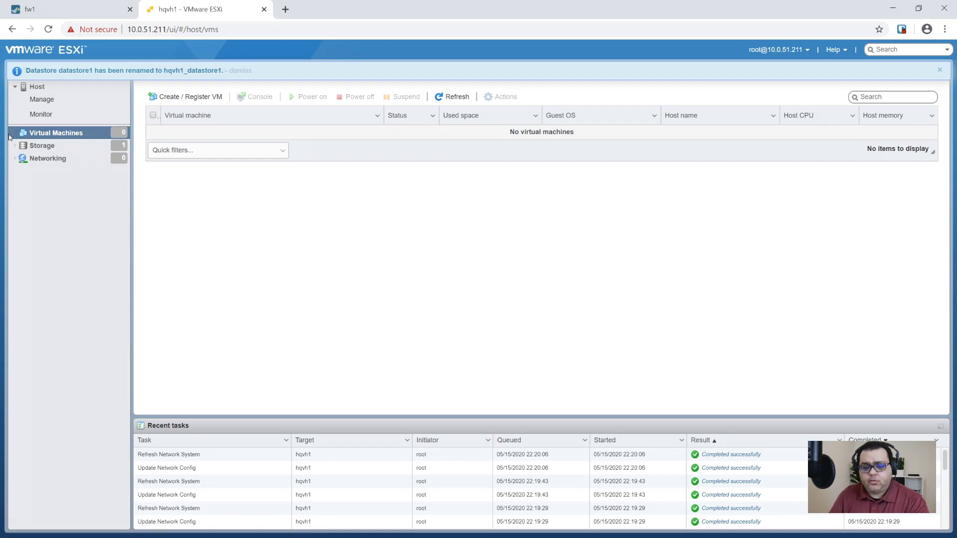
pyautogui.click(63, 91)
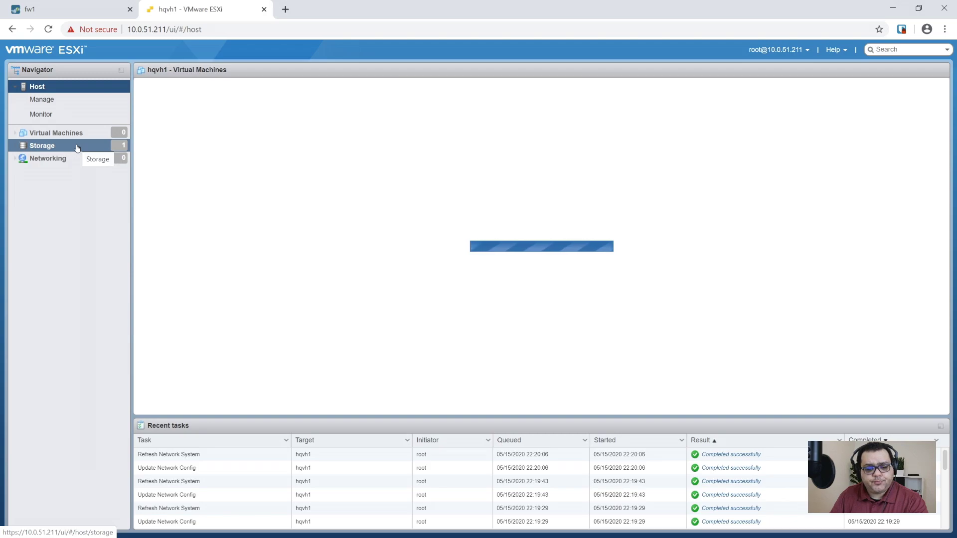